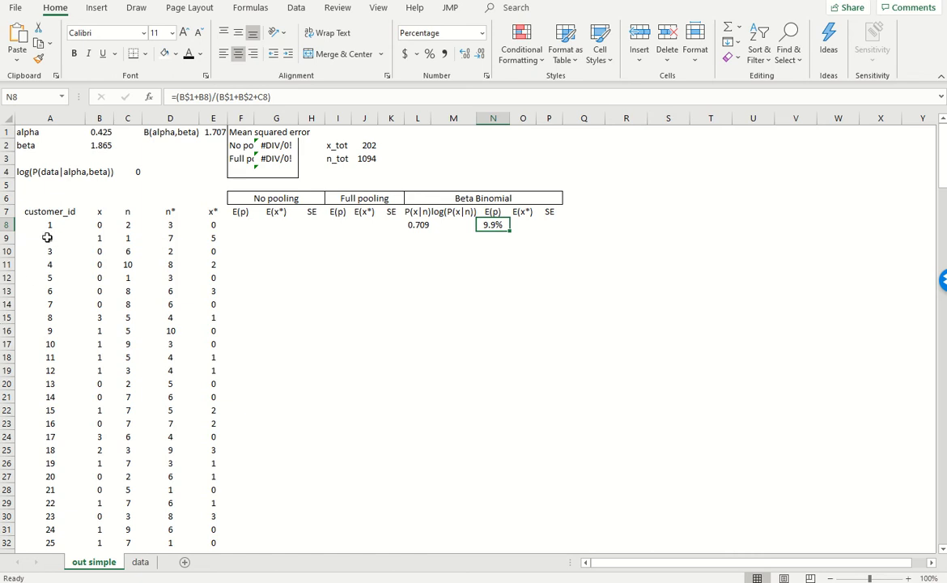
Examine the customer_id, x, n, n* and x* columns of the customer data.
left_click_drag(45, 225, 39, 476)
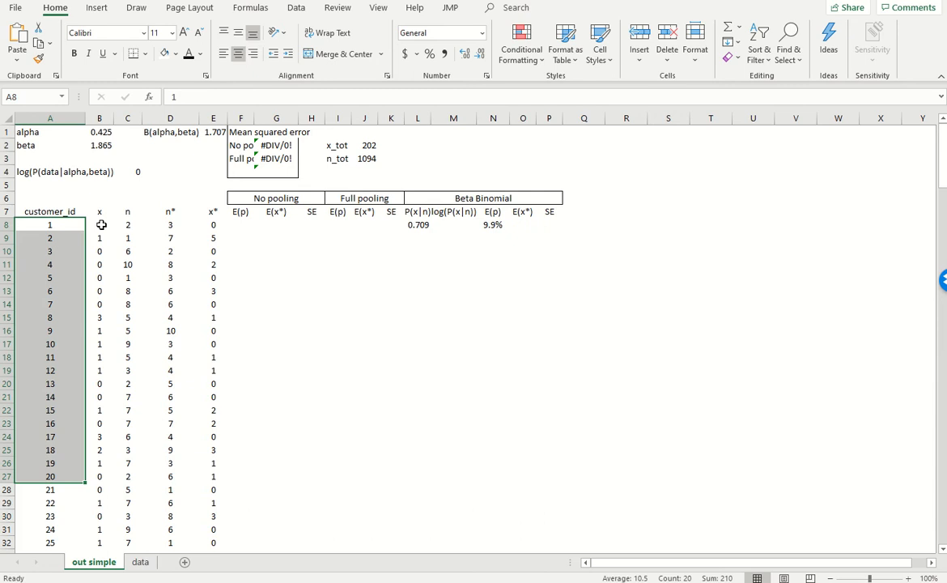
left_click_drag(102, 224, 100, 475)
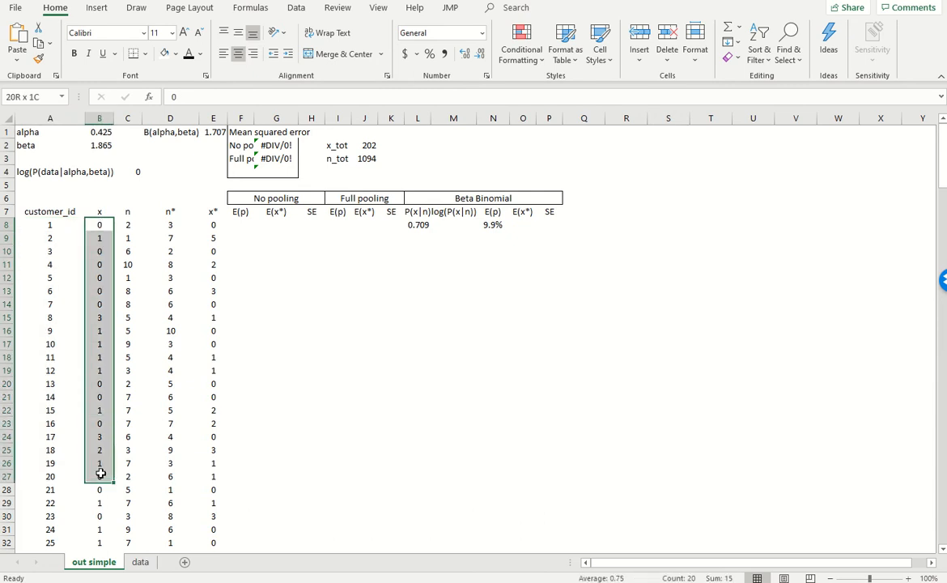
left_click_drag(128, 224, 138, 471)
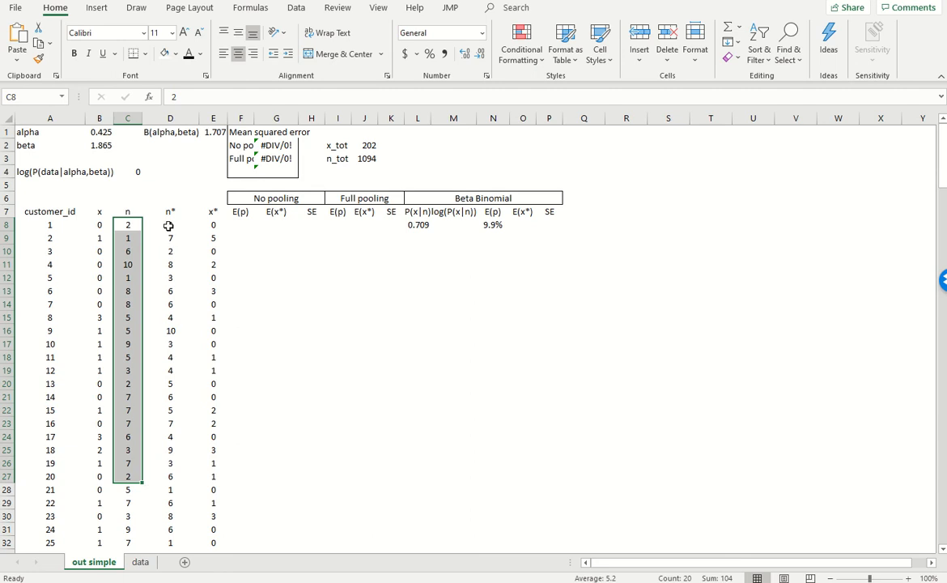
left_click_drag(170, 222, 171, 445)
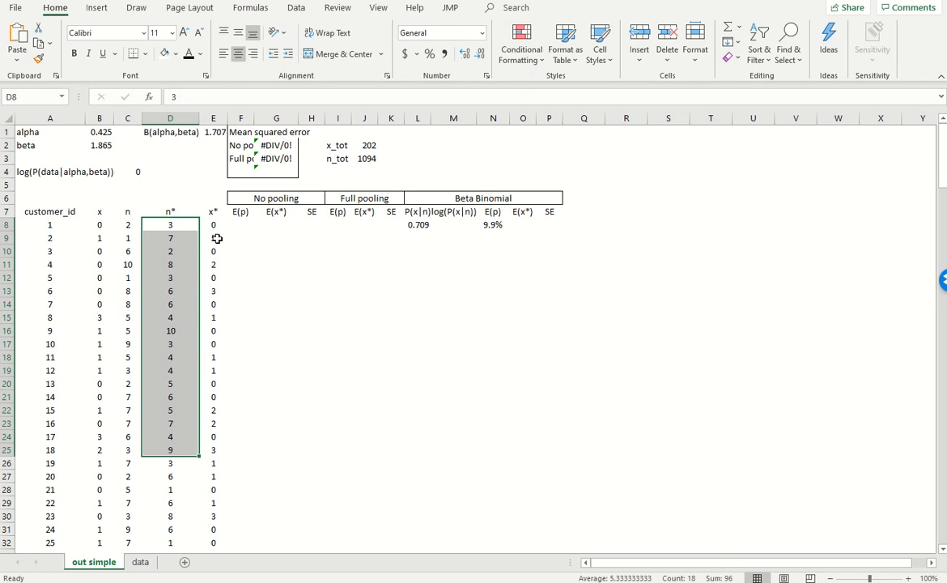
left_click_drag(214, 224, 203, 436)
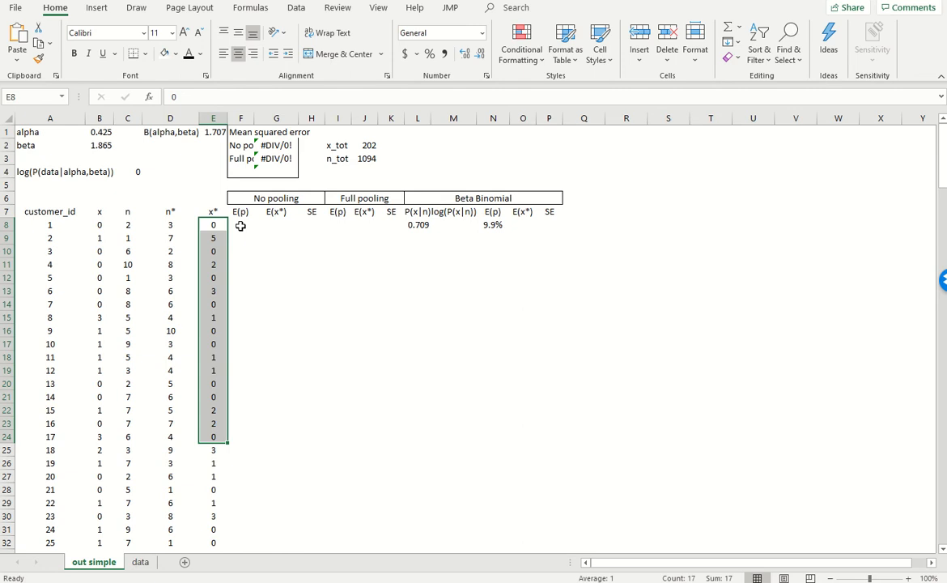
Enter the formula =B8/C8 in F8 for the first customer's no-pooling E(p).
left_click(240, 226)
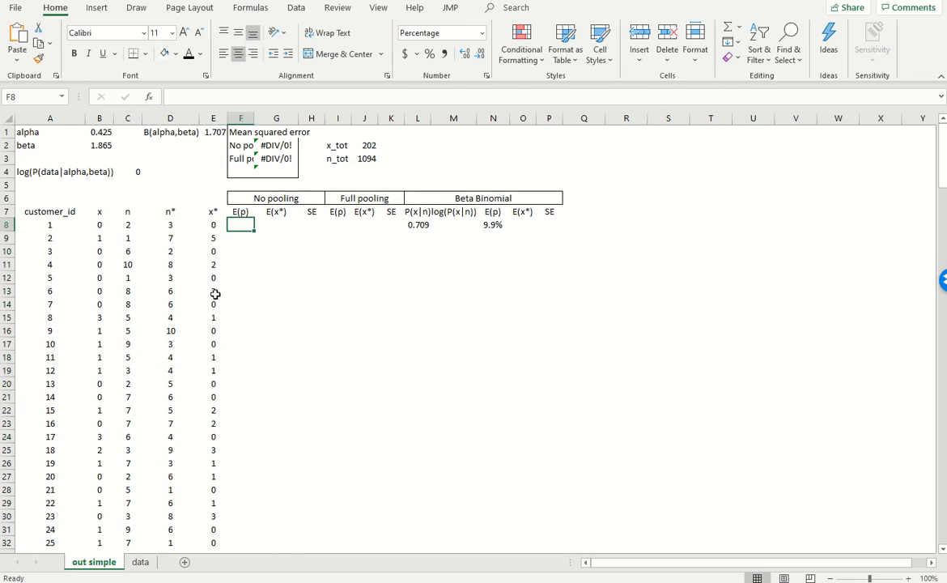
type("=")
key("Left")
key("Left")
key("Left")
key("Left")
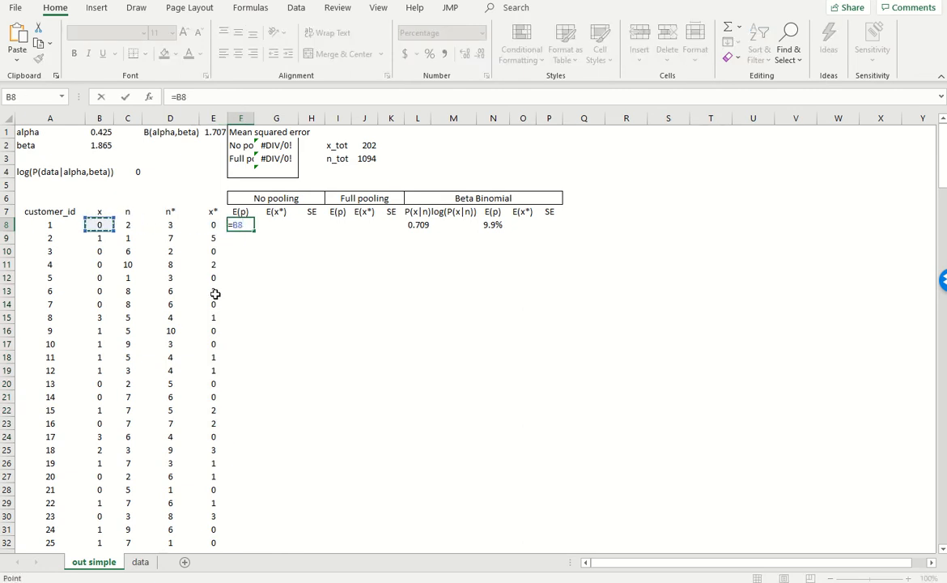
type("/")
key("Left")
key("Left")
key("Left")
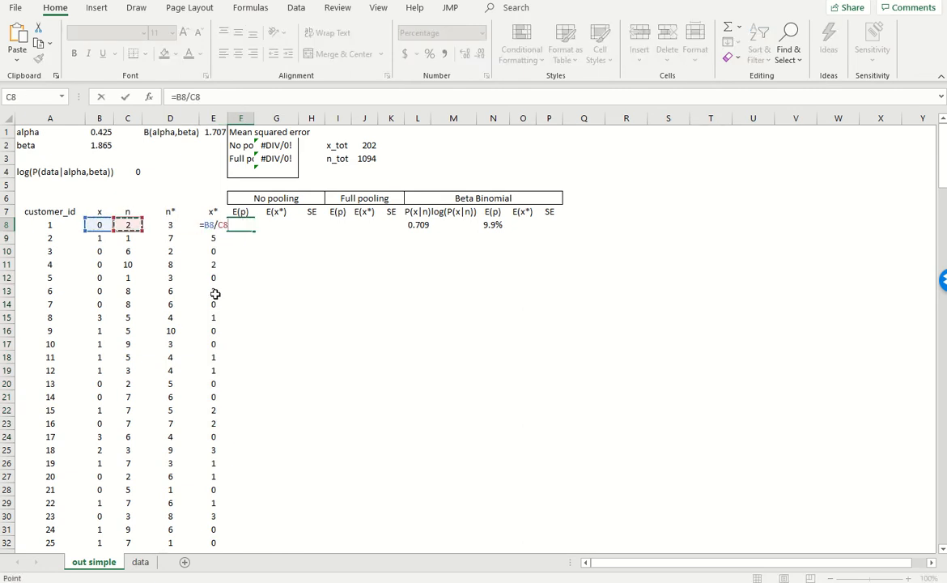
key("Return")
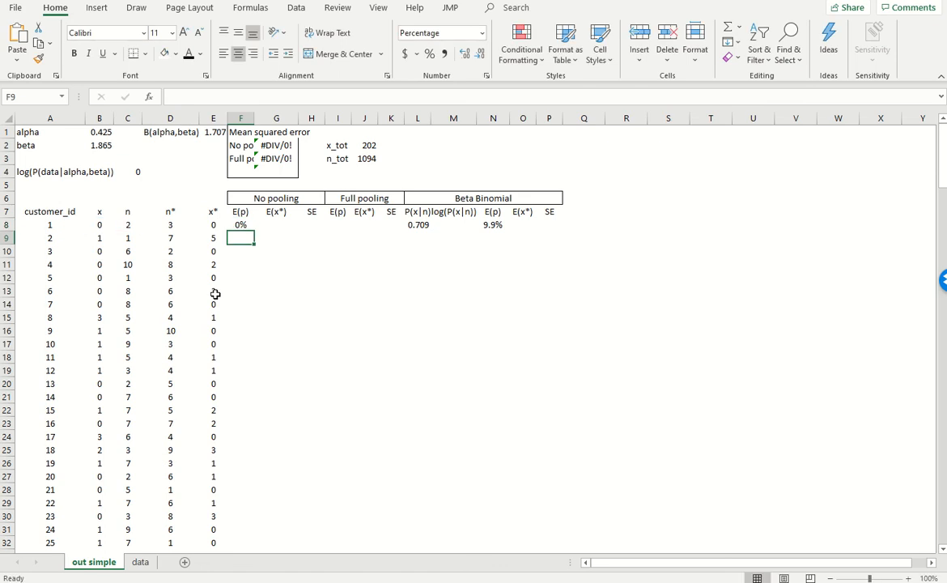
Check the F8 formula and copy it down the no-pooling E(p) column through F207.
key("Up")
key("F2")
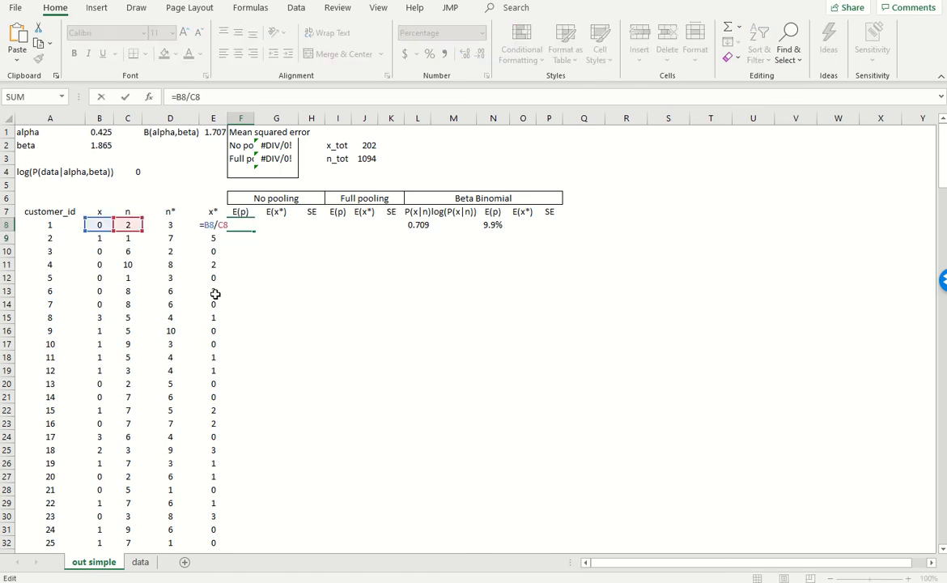
key("Escape")
key("Left")
key("ctrl+Down")
key("Right")
type("1")
key("Up")
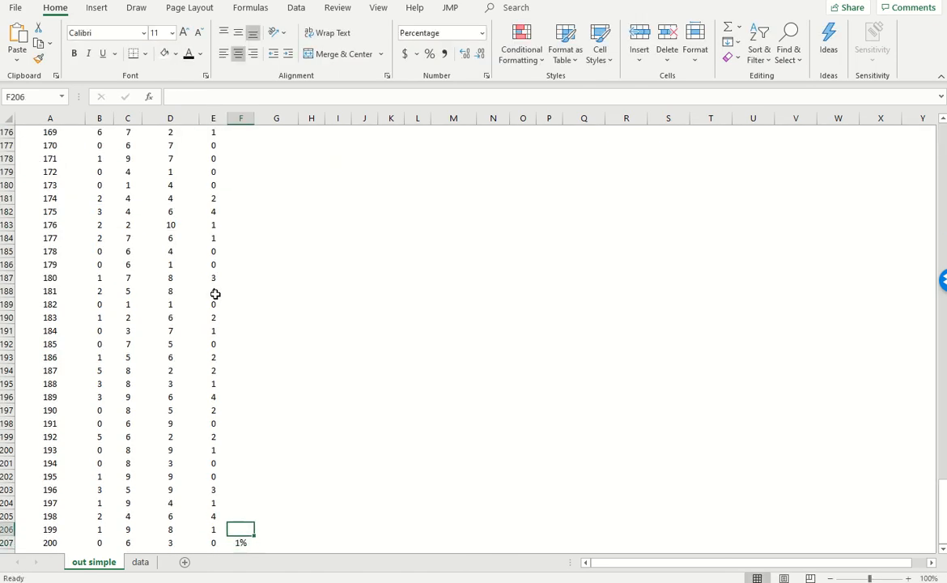
key("ctrl+Up")
key("ctrl+c")
key("ctrl+shift+Down")
key("ctrl+v")
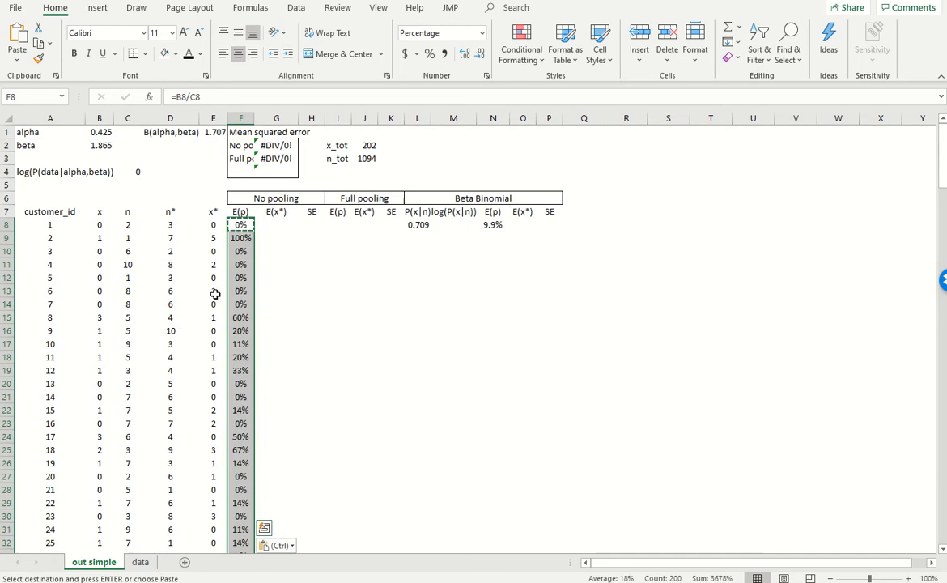
Enter the formula =F8*D8 in G8 for the first customer's no-pooling E(x*).
left_click(270, 225)
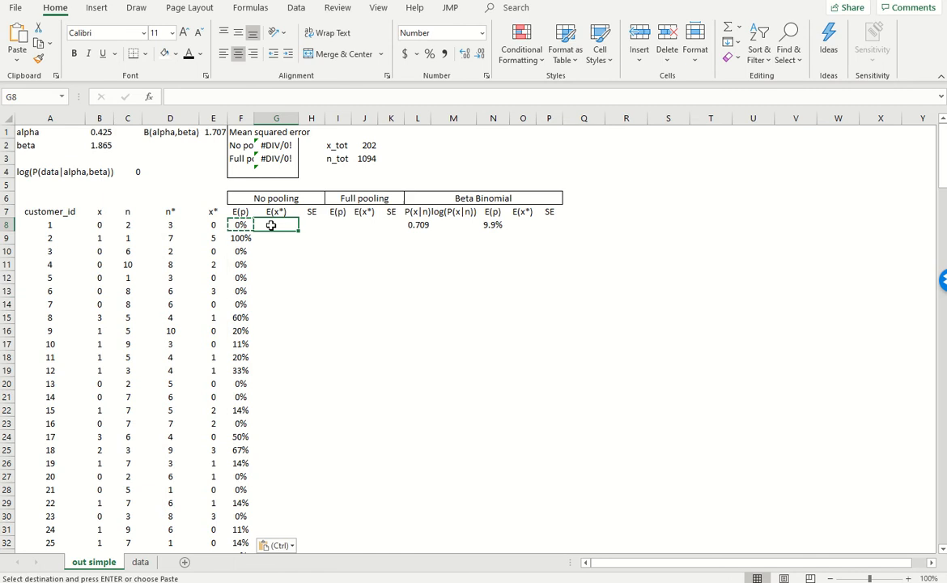
type("=")
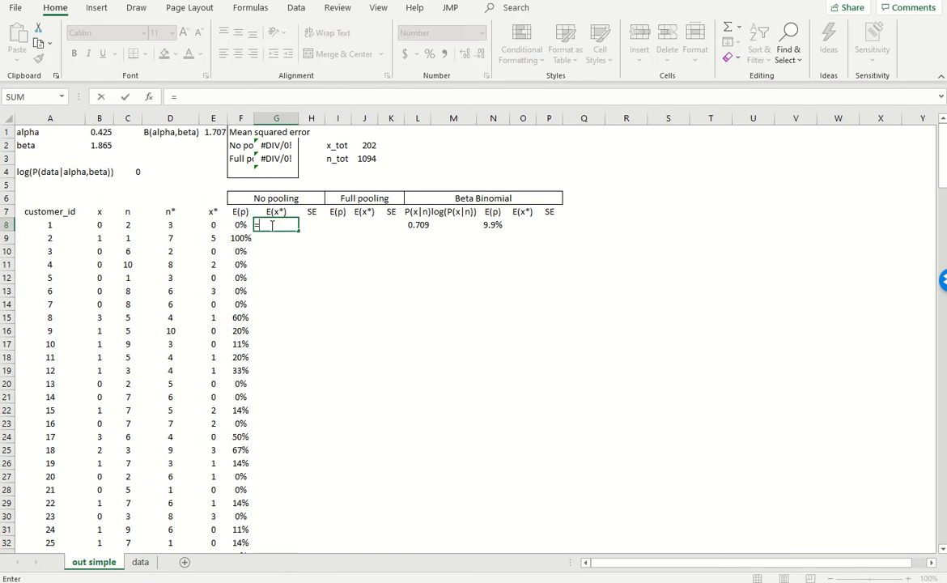
key("Left")
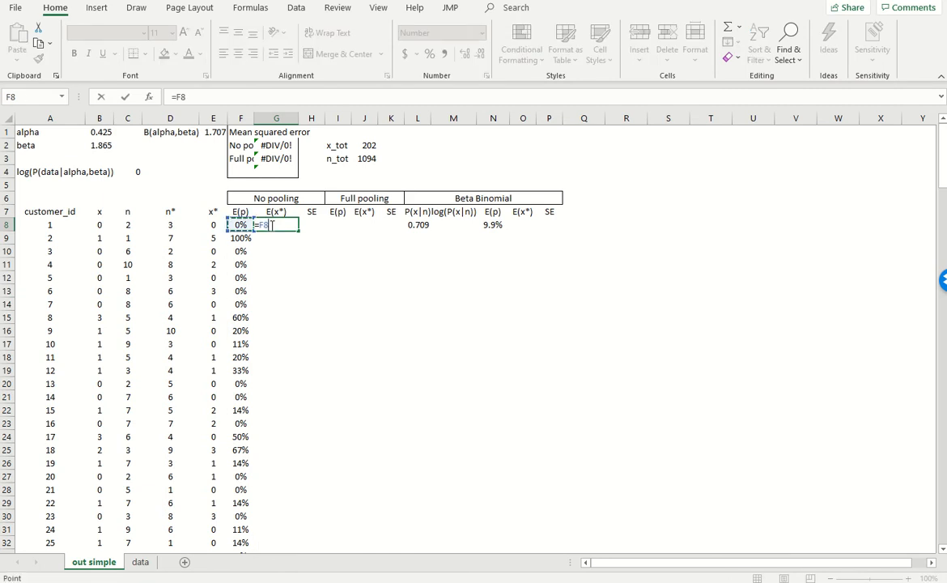
type("*")
key("Left")
key("Left")
key("Left")
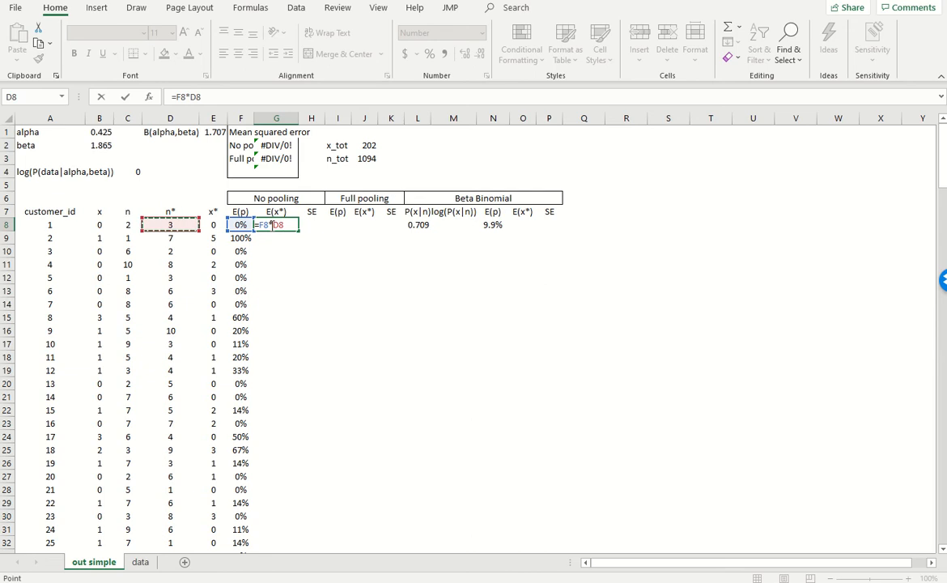
key("Return")
Copy the G8 formula down the no-pooling E(x*) column through G207.
left_click(271, 225)
key("ctrl+c")
key("Left")
key("ctrl+Down")
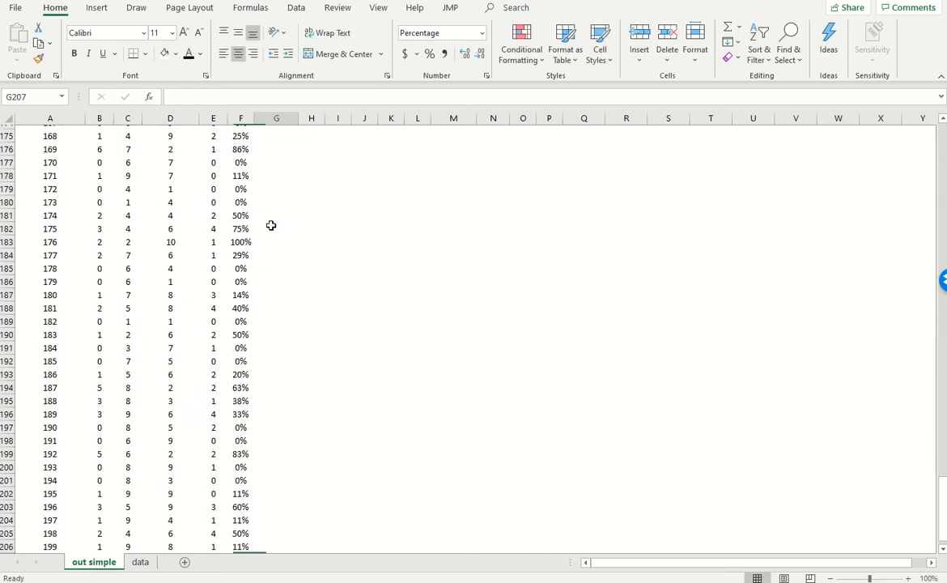
key("Right")
key("ctrl+shift+Up")
key("ctrl+v")
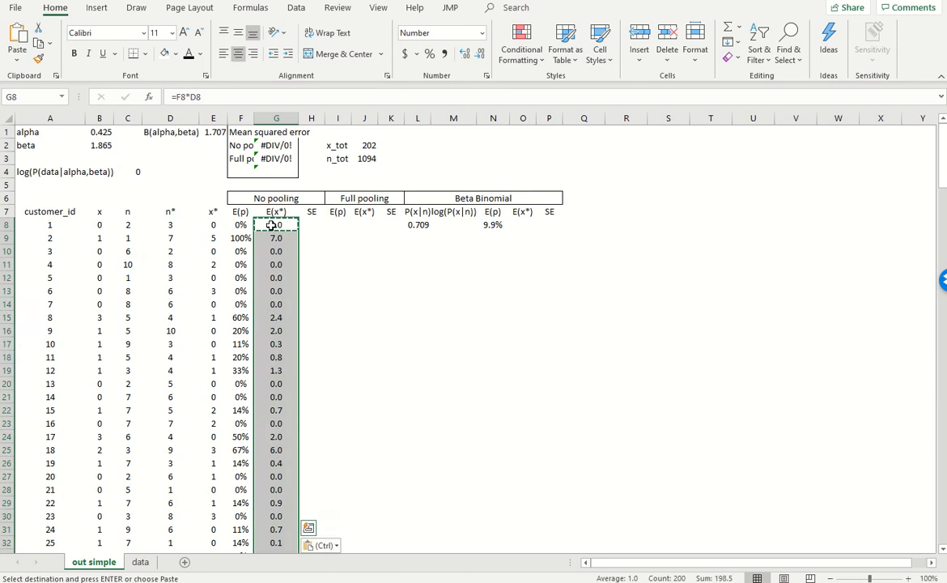
Inspect the cell references of the copied E(x*) formula in G12.
key("Down")
key("Down")
key("Down")
key("Down")
key("F2")
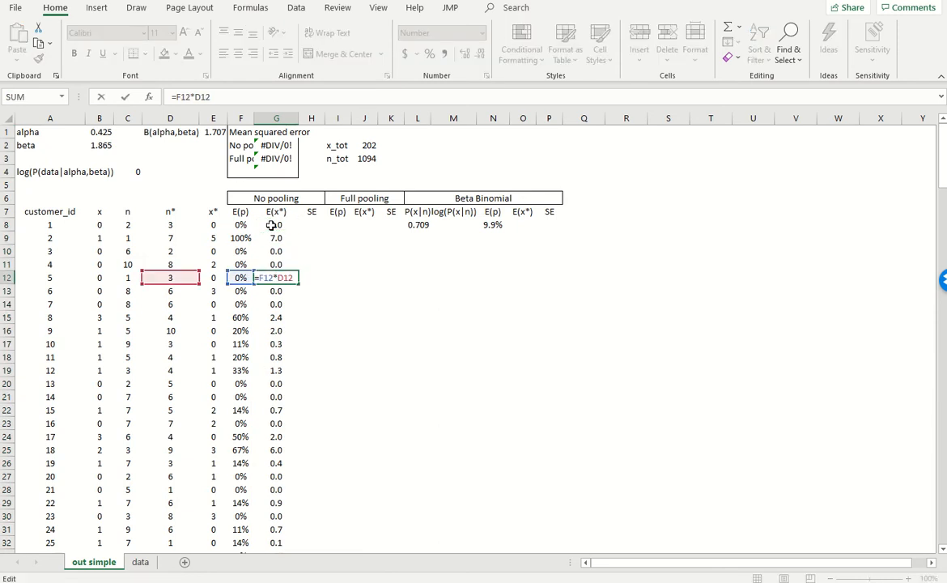
key("Escape")
Enter the squared-error formula =(G8-E8)^2 in H8 under the no-pooling SE heading.
left_click(311, 225)
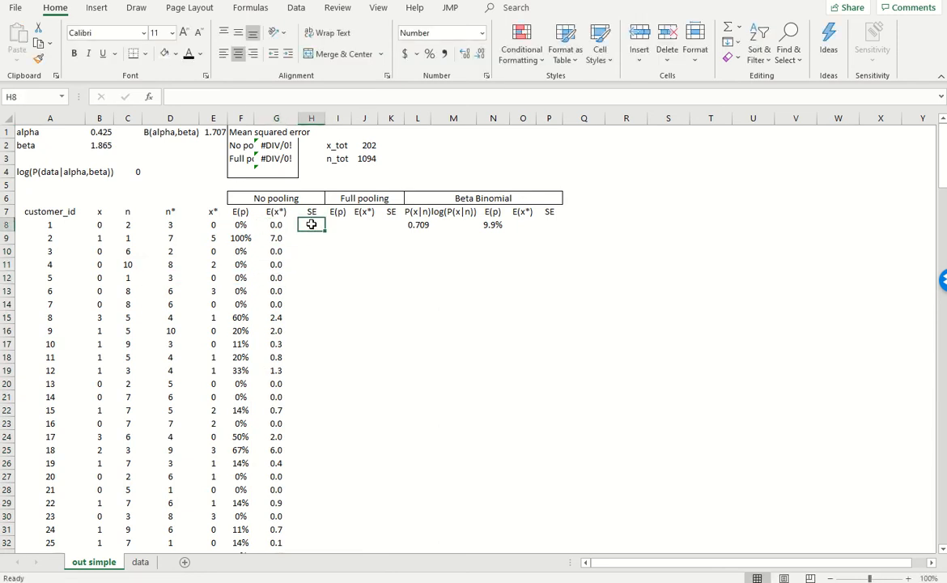
type("=")
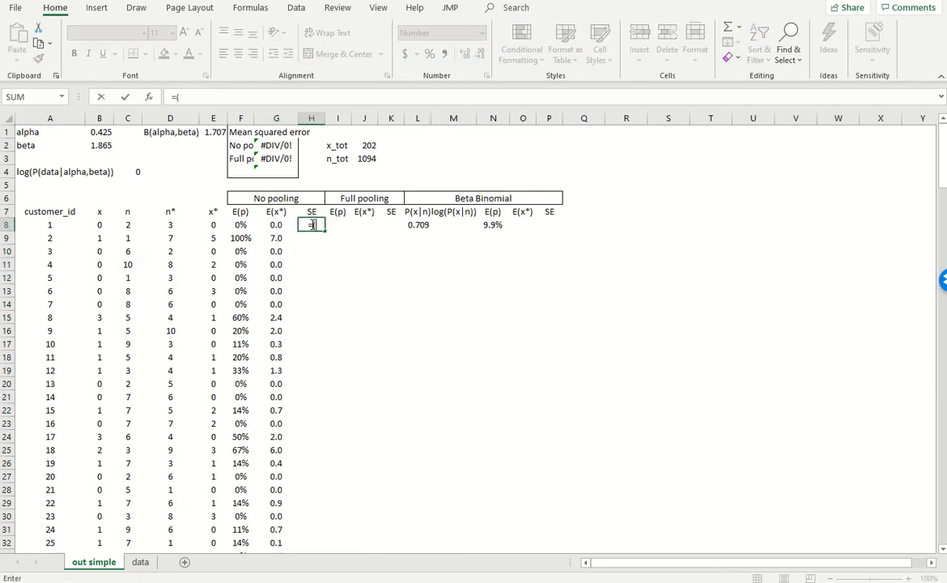
type("(")
key("Left")
type("-")
key("Left")
key("Left")
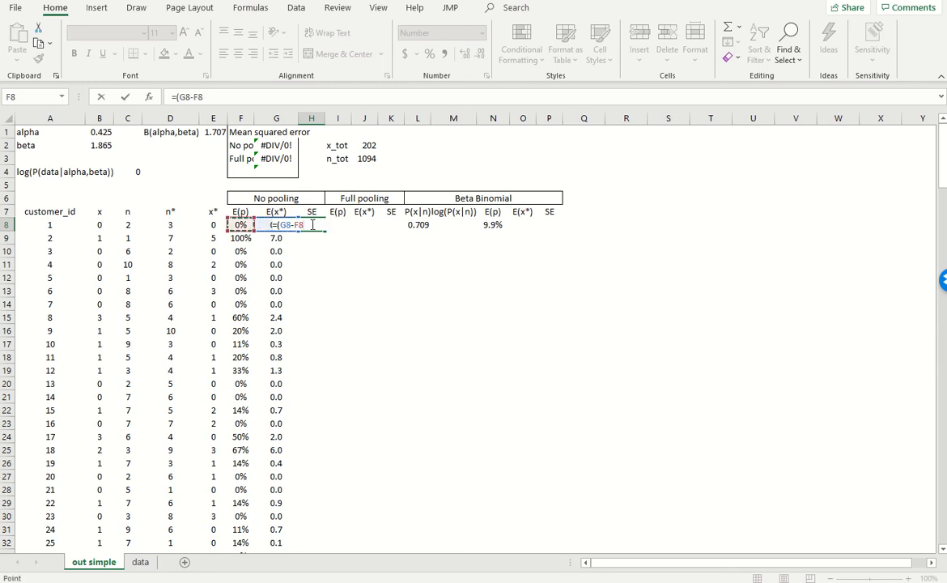
key("Left")
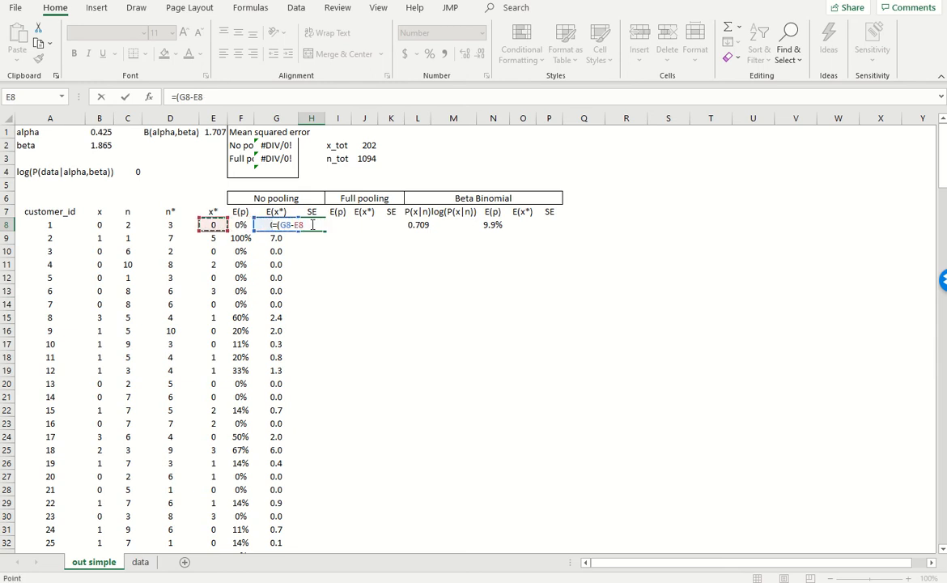
type(")^2")
key("Return")
Copy the H8 squared-error formula down the no-pooling SE column through H207.
key("Left")
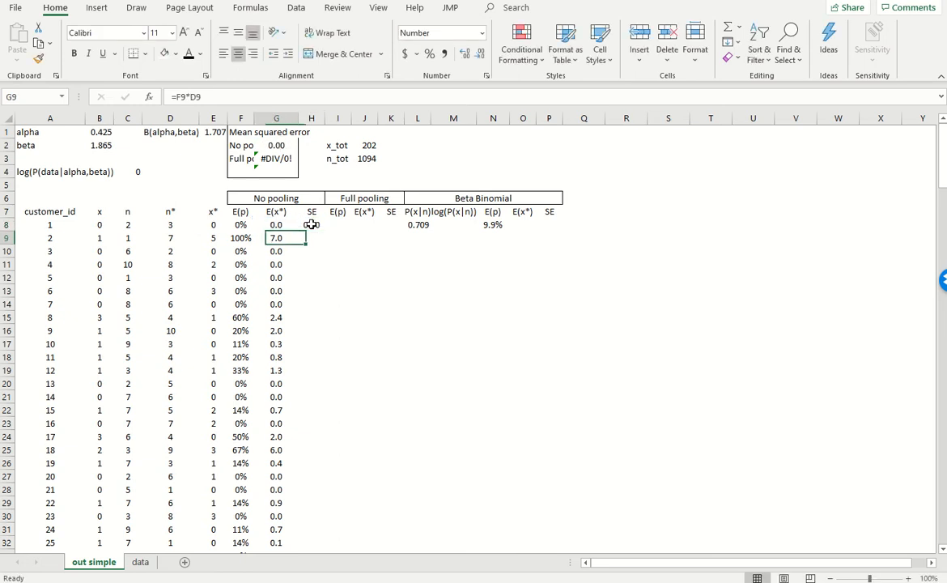
key("ctrl+Down")
key("Right")
type("1")
key("Up")
key("ctrl+Up")
key("ctrl+c")
key("ctrl+shift+Down")
key("ctrl+v")
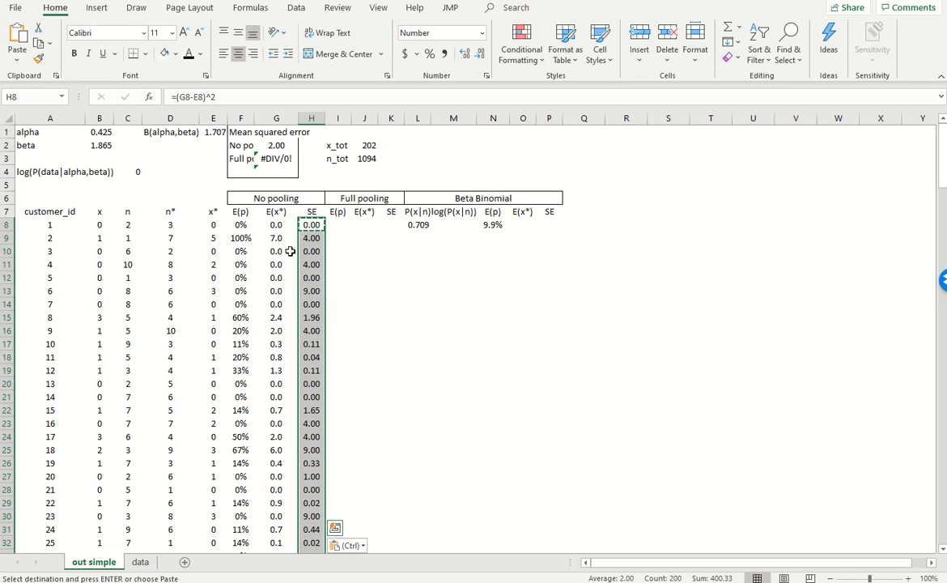
Inspect the squared-error formula in H9 and the E9 and G9 values it uses.
double_click(312, 239)
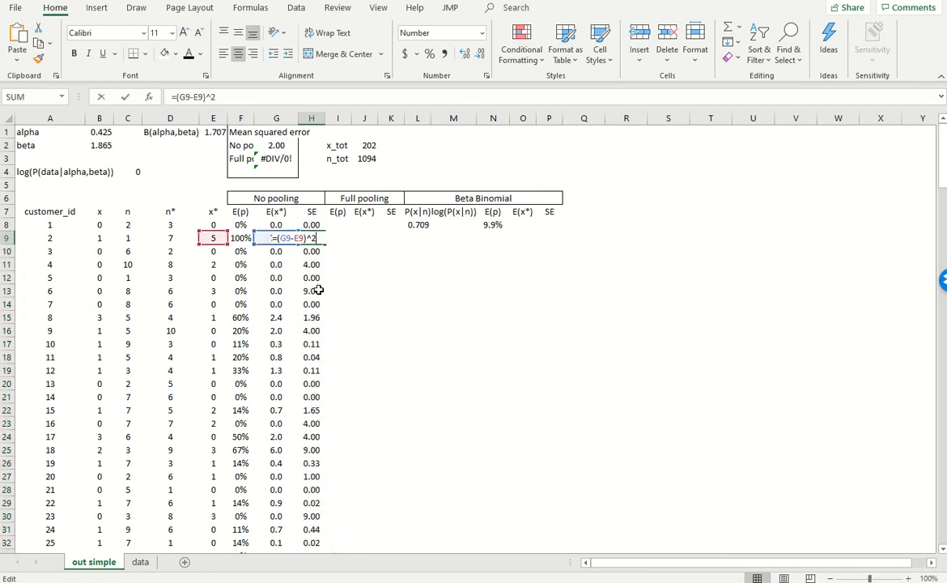
key("Escape")
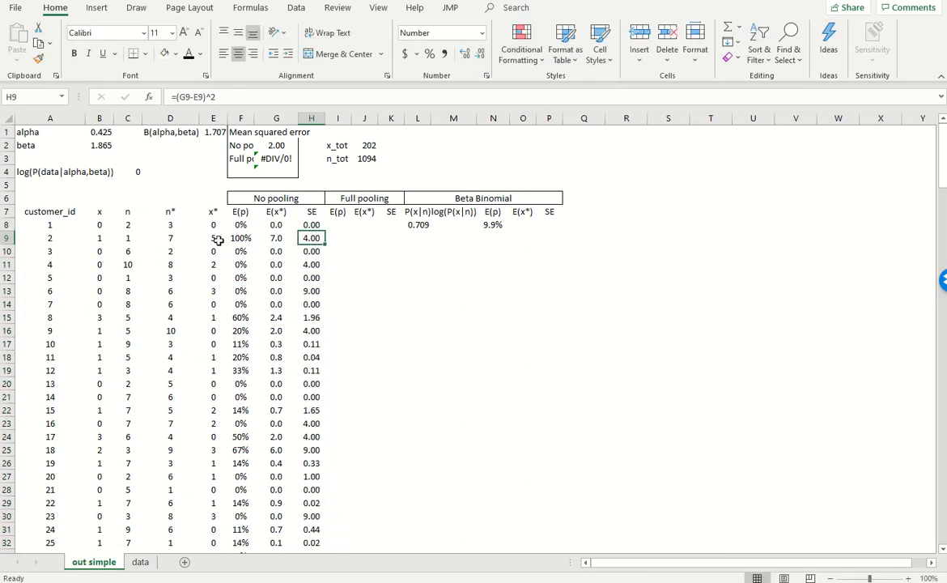
left_click_drag(213, 238, 269, 238)
left_click(276, 239)
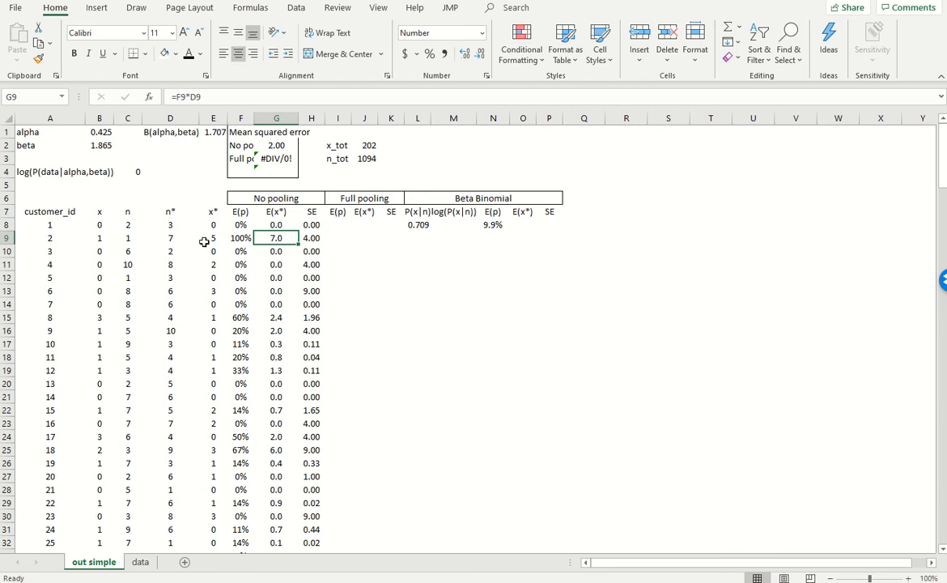
left_click(207, 240, "ctrl")
left_click(312, 240)
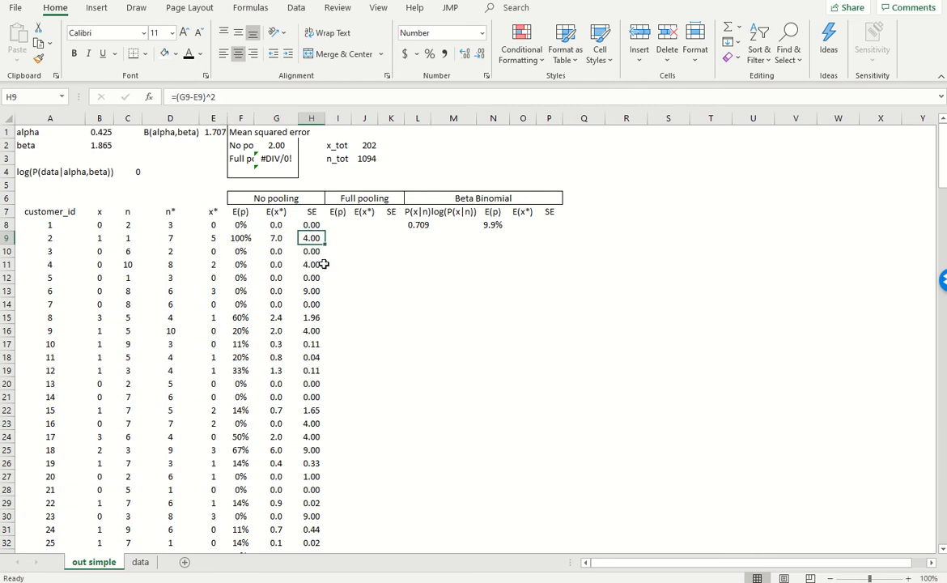
Enter a SUM of the x values B8:B207 in J2 as x_tot.
left_click(337, 225)
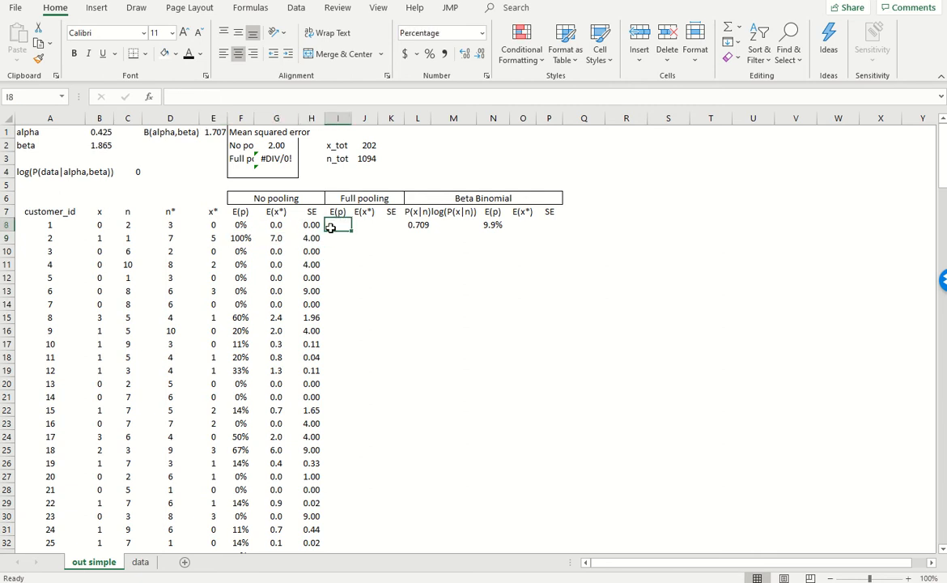
left_click(368, 148)
type("=sum(")
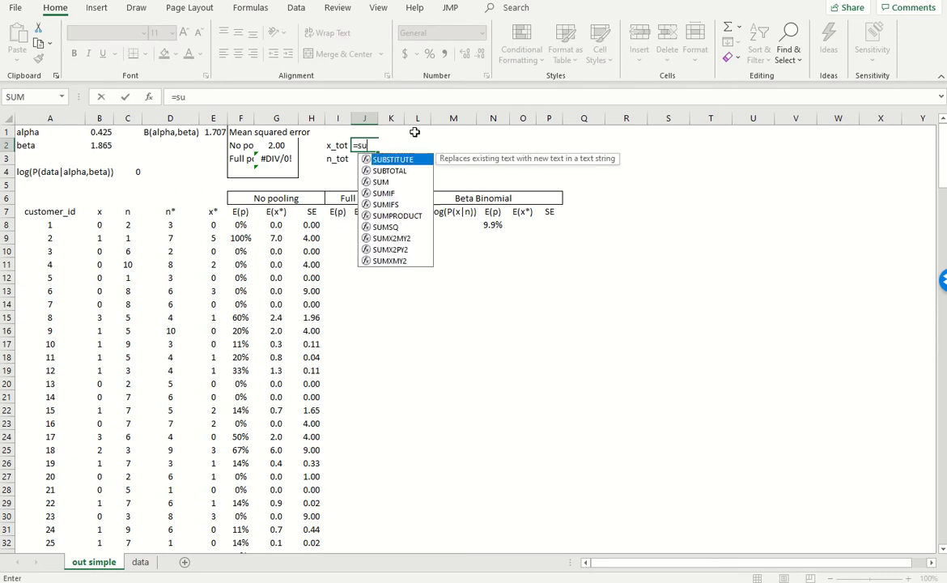
left_click(100, 225)
key("ctrl+shift+Down")
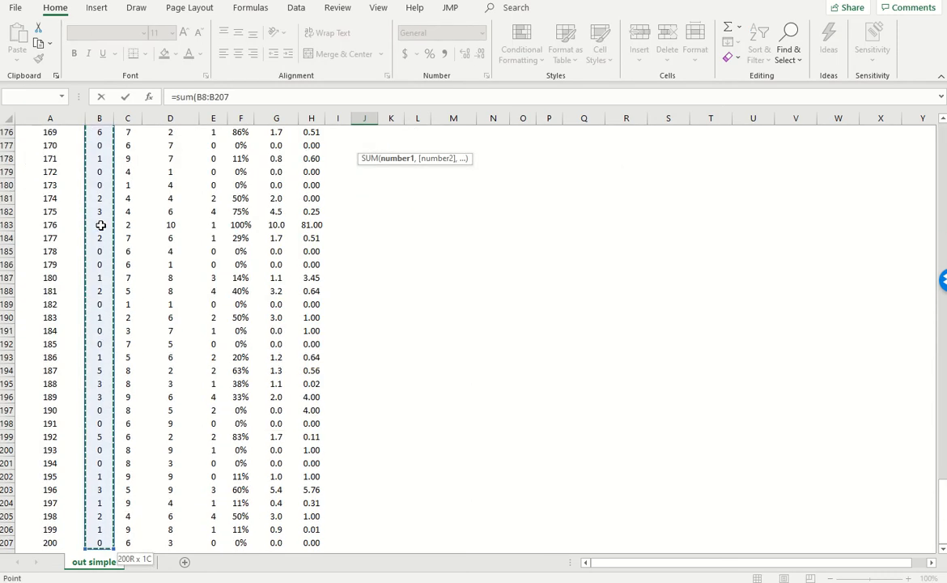
key("Return")
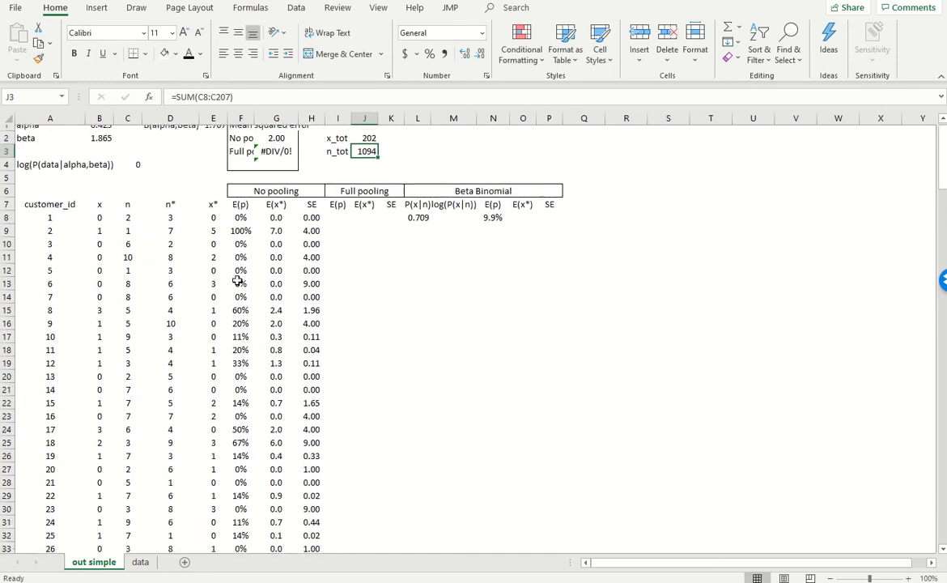
Enter a SUM of the n values C8:C207 in J3 as n_tot.
type("=sum(")
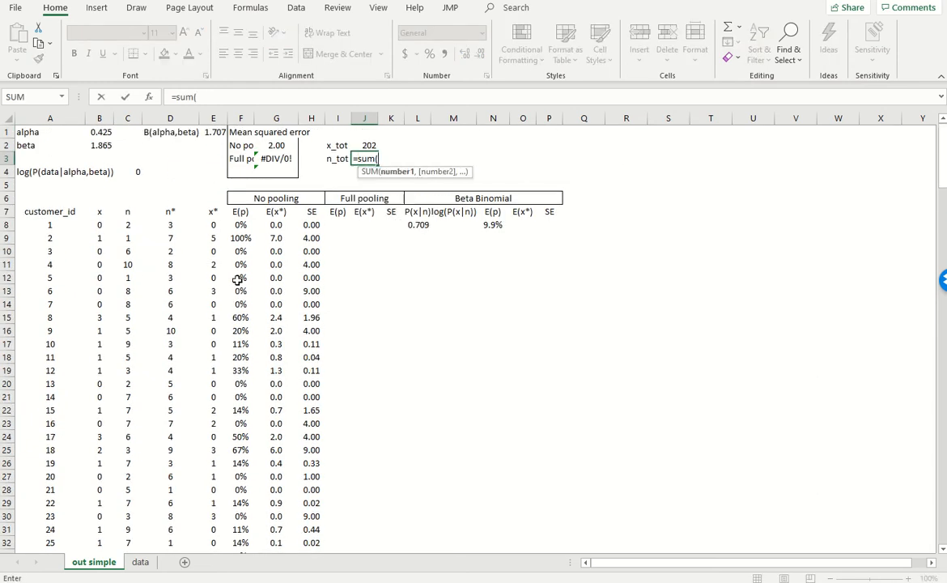
left_click(127, 224)
key("ctrl+shift+Down")
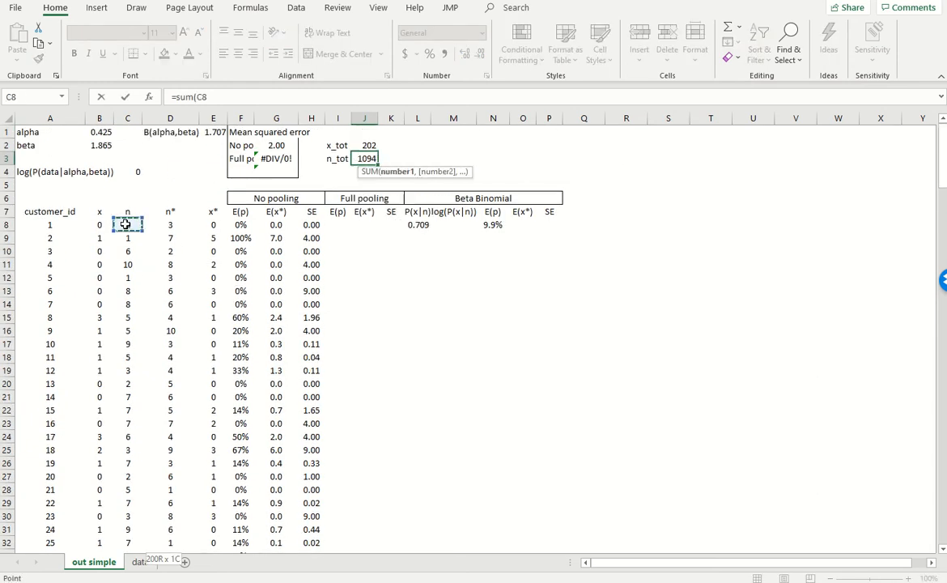
type(")")
key("Return")
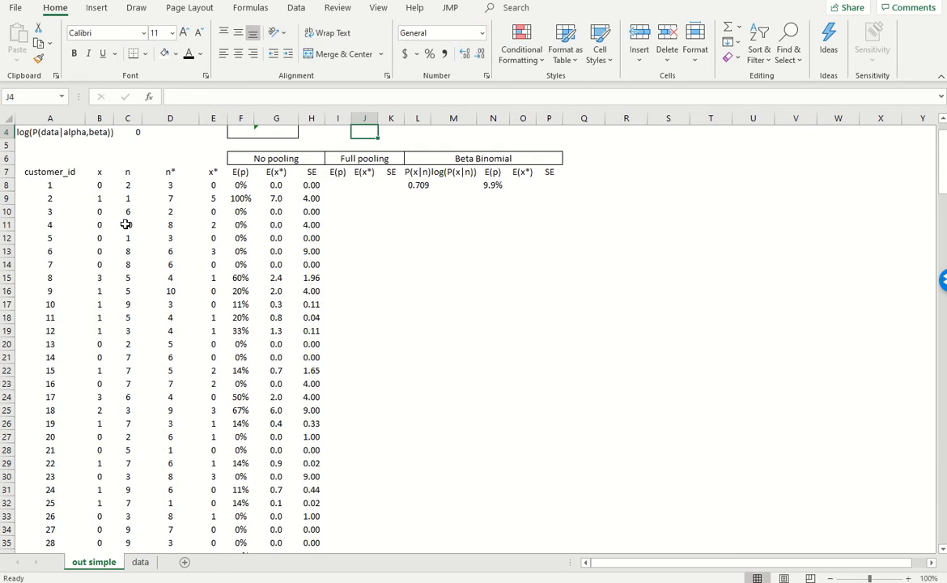
Inspect the x_tot and n_tot sum formulas in J2 and J3 and the ranges they cover.
scroll(138, 214, "up", 1)
key("Up")
key("Up")
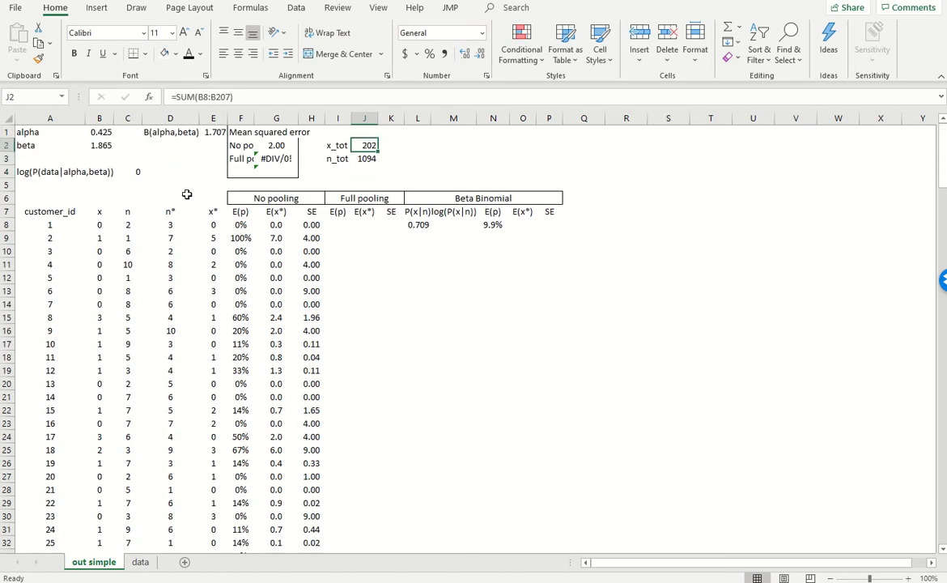
key("F2")
key("Return")
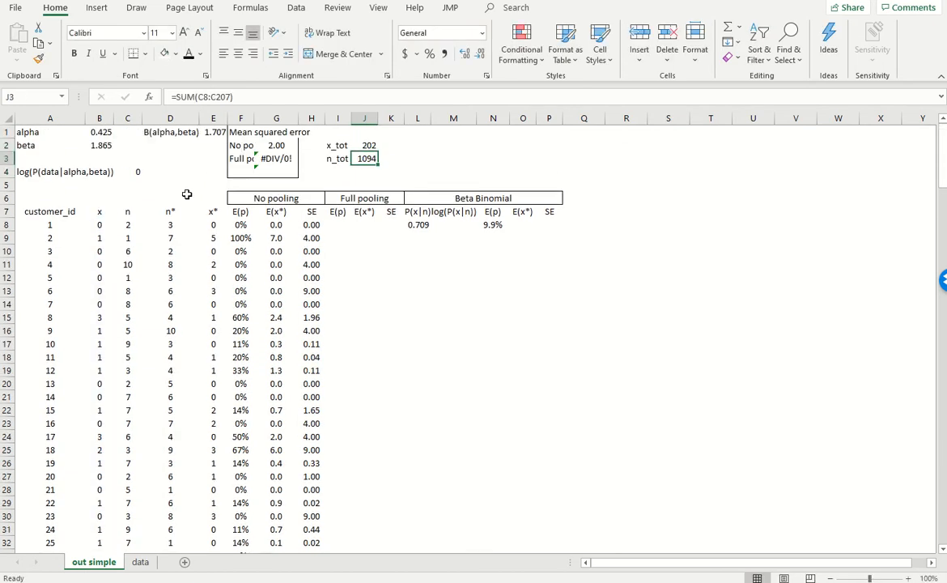
key("F2")
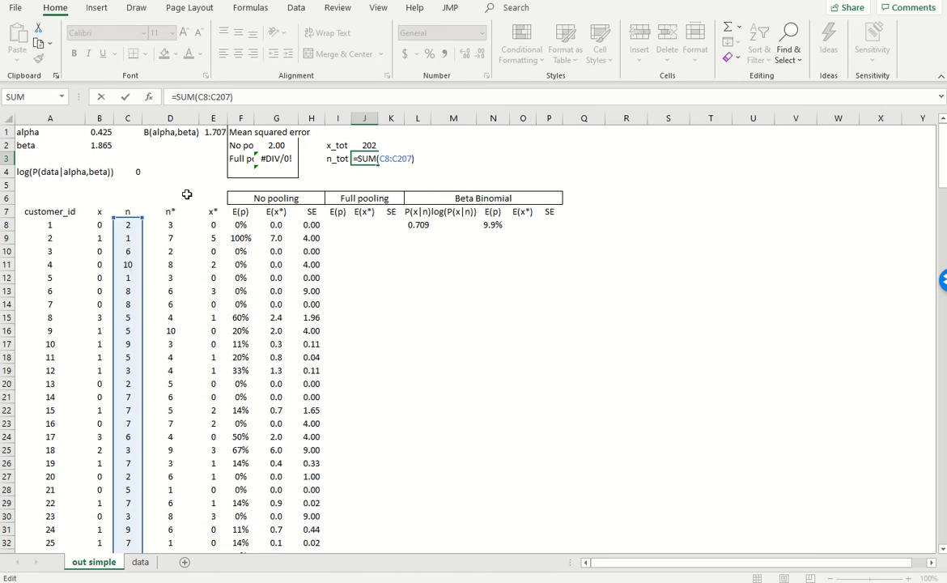
key("ctrl+Return")
Enter =$J$2/$J$3 in I8 under the full-pooling E(p) heading, with both references absolute.
left_click(339, 224)
type("=")
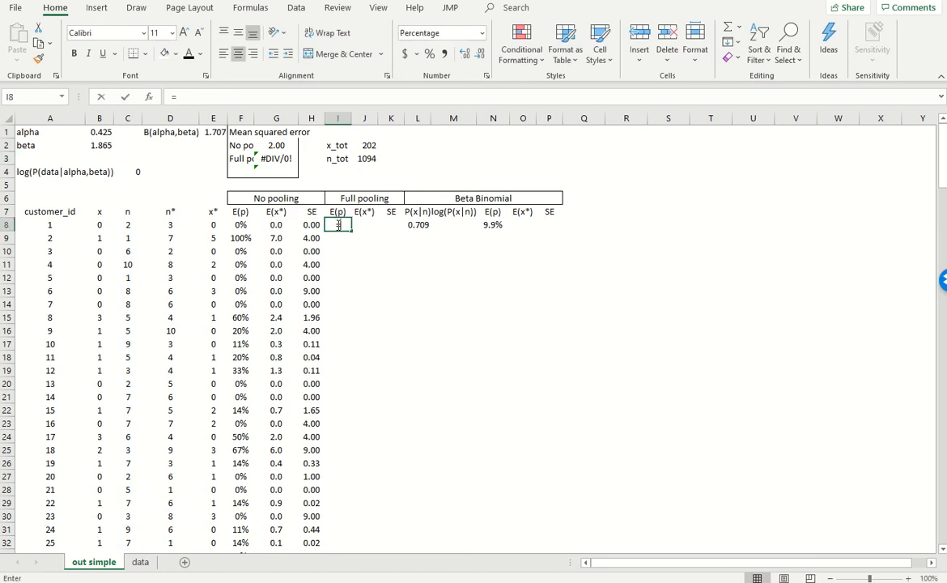
left_click(364, 146)
type("/")
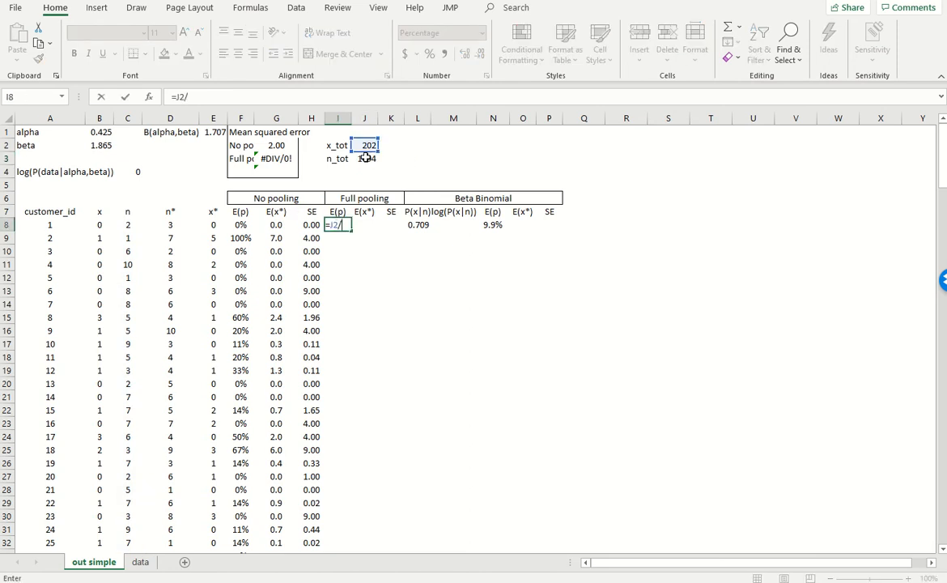
left_click(366, 159)
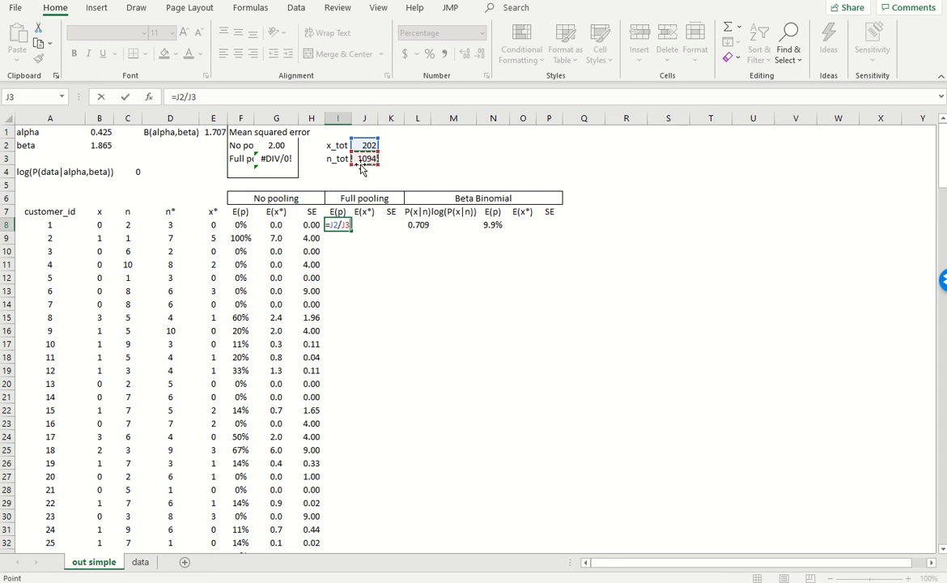
key("F4")
double_click(311, 225)
key("F4")
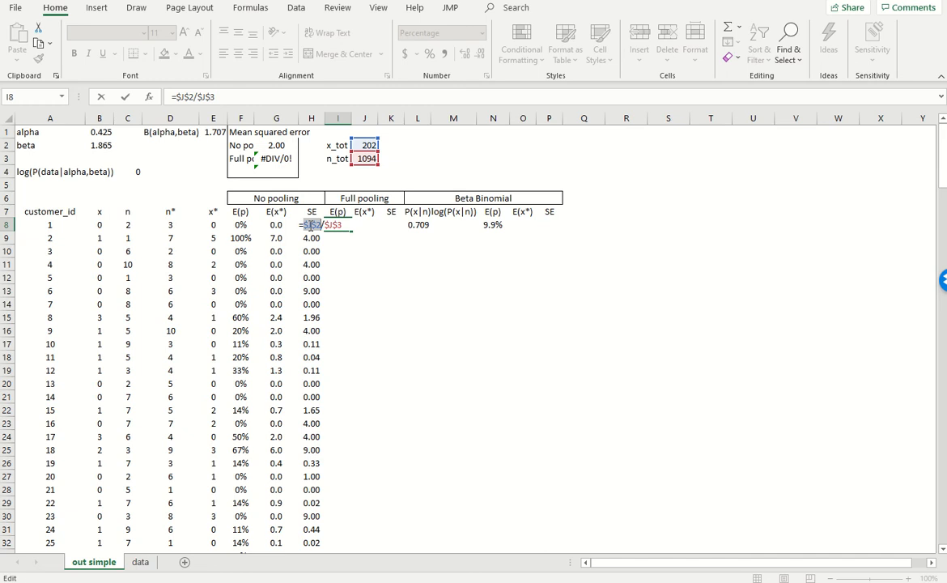
key("Return")
Copy the I8 formula down the full-pooling E(p) column through I207.
key("Left")
key("ctrl+Down")
key("Right")
type("1")
key("Up")
key("ctrl+Up")
key("ctrl+c")
key("ctrl+shift+Down")
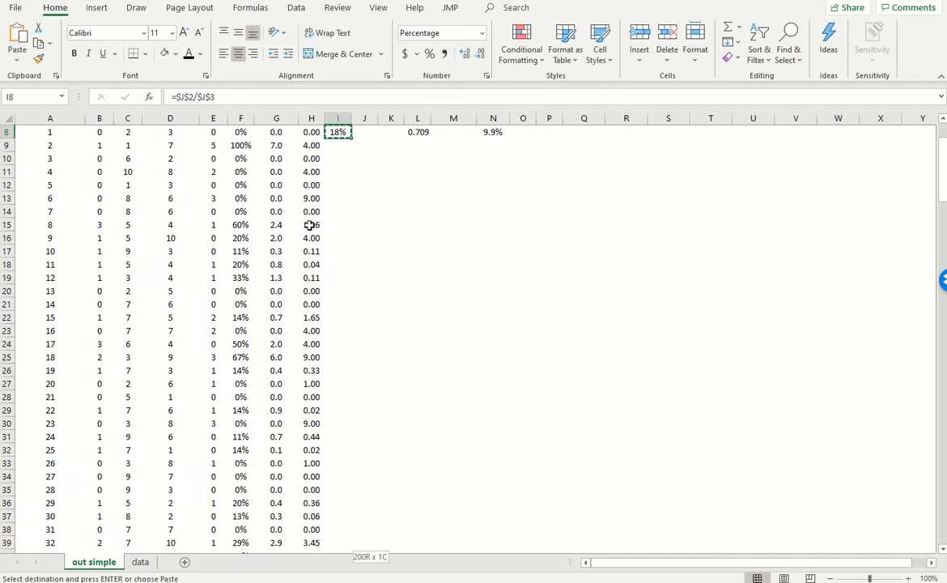
key("ctrl+v")
Check the copied full-pooling E(p) formula in I12 and the cells it references.
scroll(323, 227, "up", 3)
double_click(339, 276)
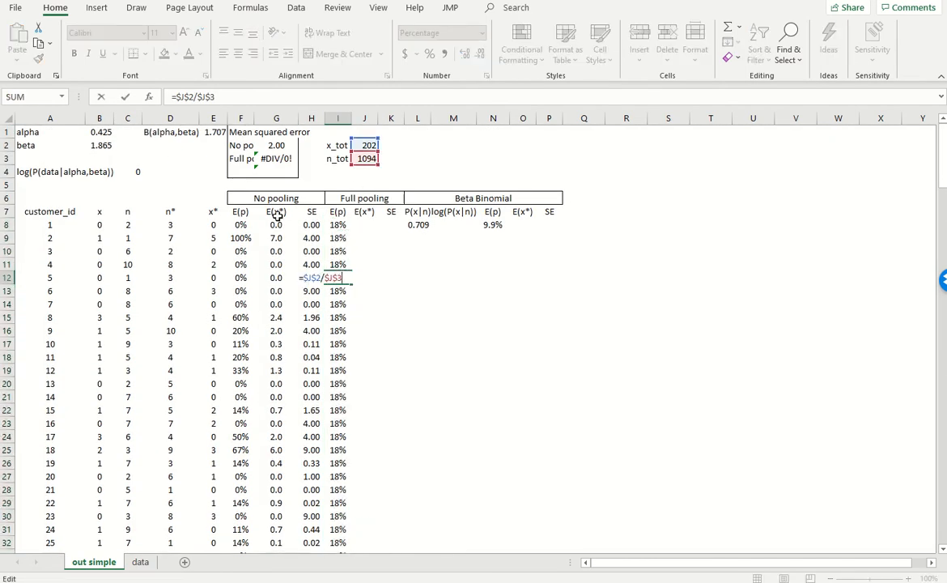
key("Escape")
Enter =I8*D8 in J8 under the full-pooling E(x*) heading.
left_click(362, 224)
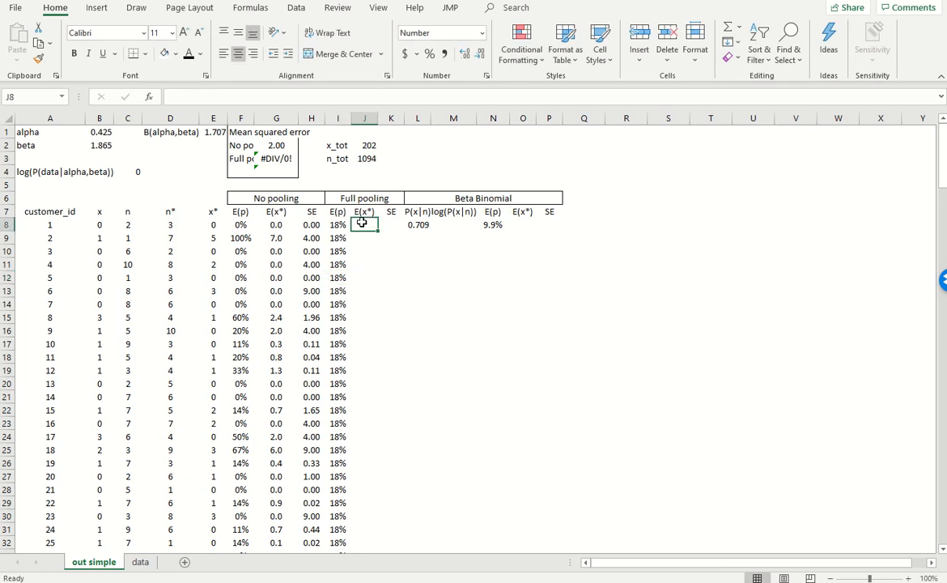
type("=I8*")
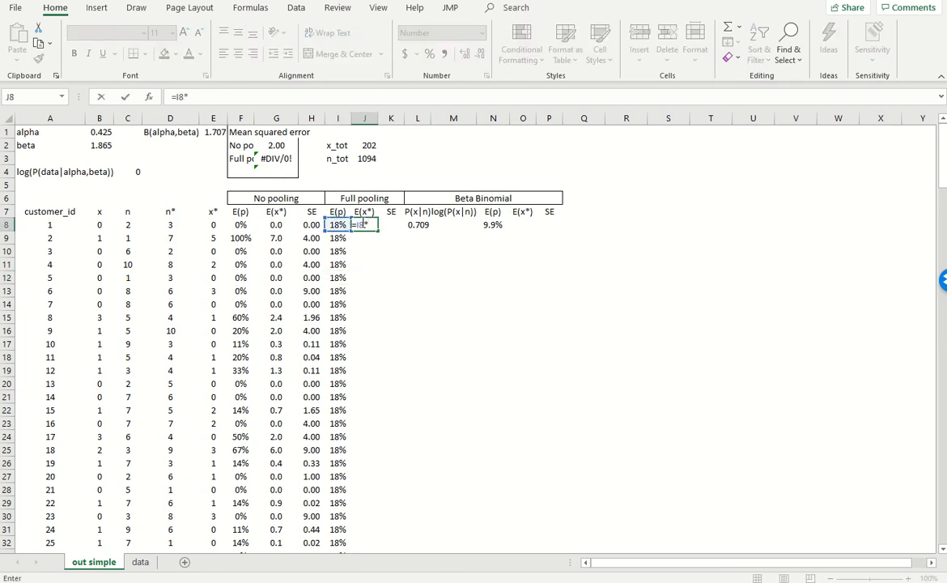
key("Left")
key("Left")
key("Left")
key("Left")
key("Left")
key("Left")
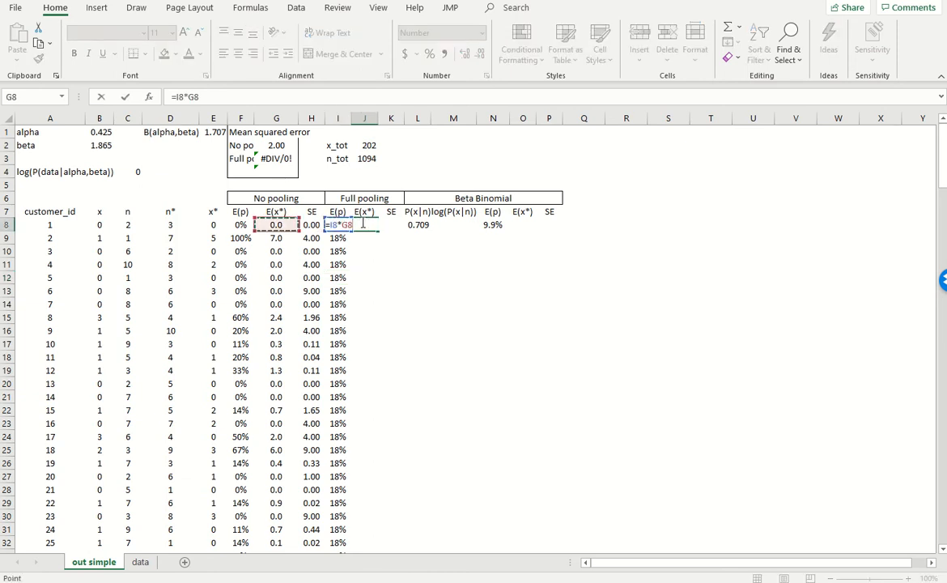
key("Return")
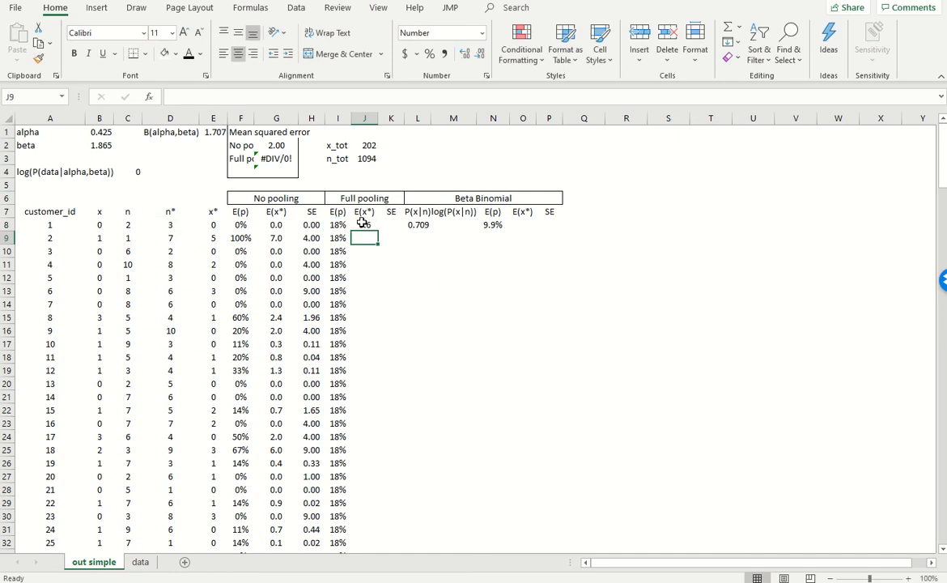
Copy the J8 formula down the full-pooling E(x*) column through J207.
key("Left")
key("ctrl+Down")
key("Right")
type("1")
key("Up")
key("ctrl+Up")
key("ctrl+c")
key("ctrl+shift+Down")
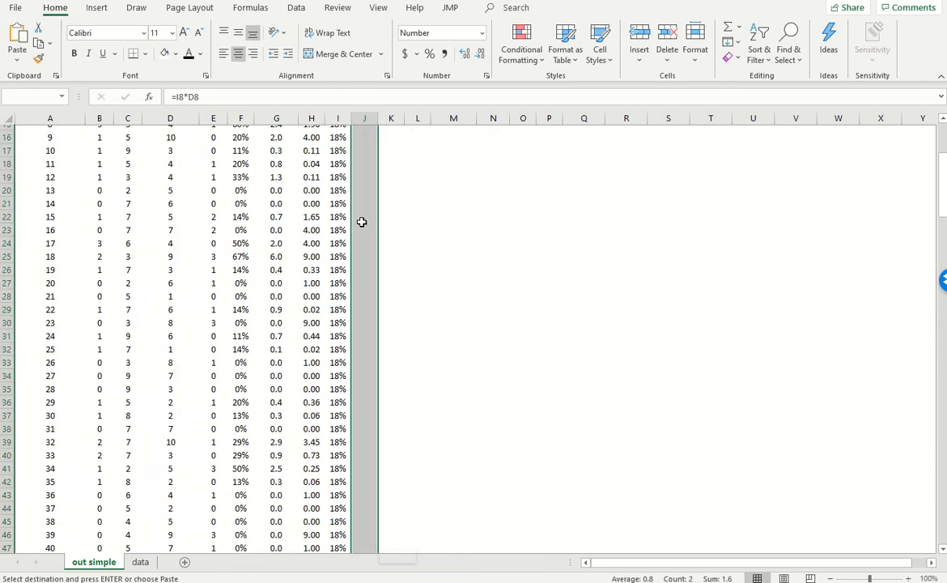
key("ctrl+v")
Enter the squared-error formula =(J8-E8)^2 in K8 under the full-pooling SE heading.
key("Right")
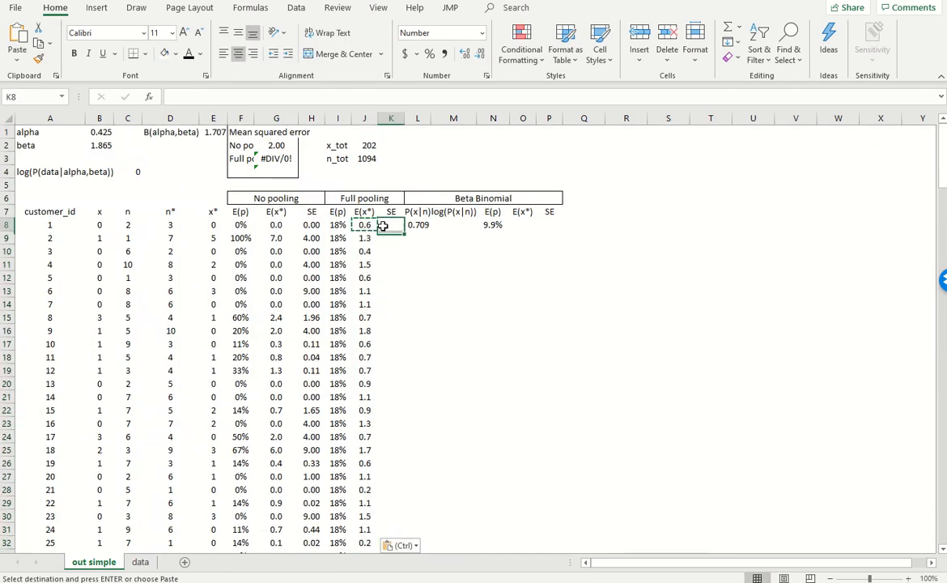
type("=(J8-")
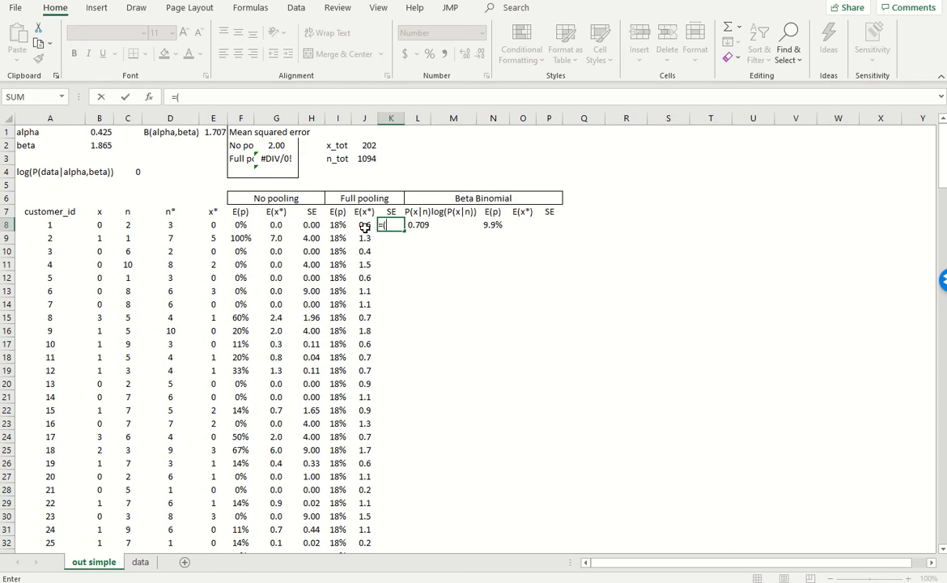
key("Left")
key("Left")
key("Left")
key("Left")
key("Left")
key("Left")
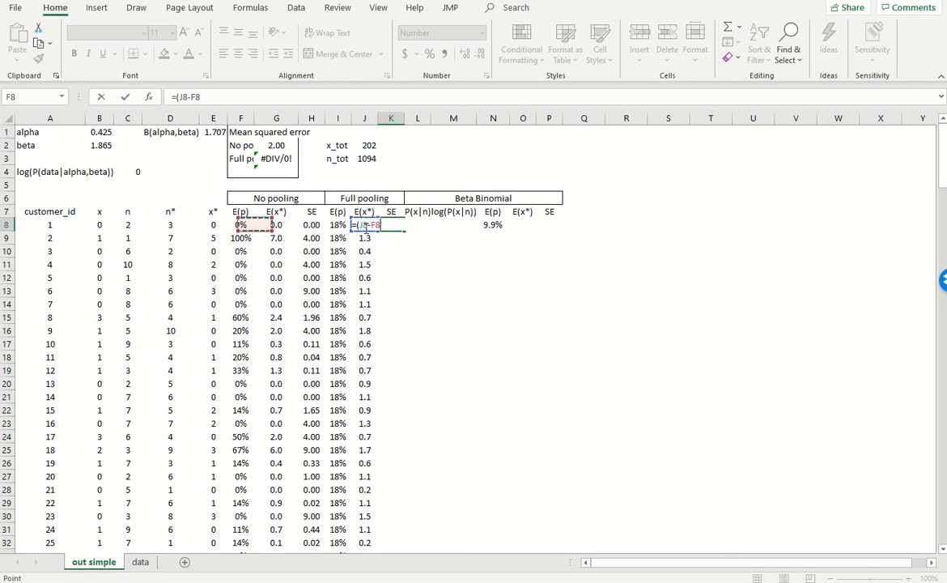
type(")^")
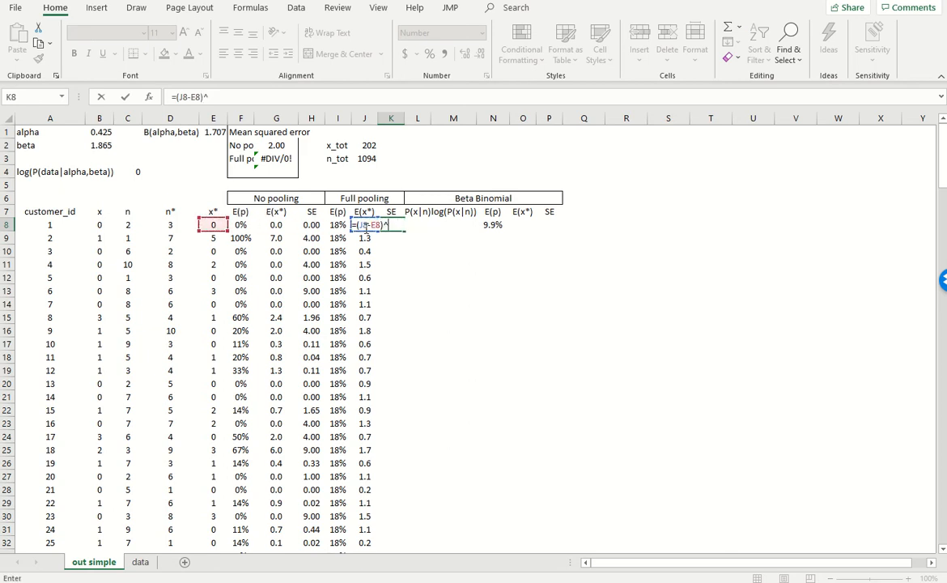
type("2")
key("Return")
Copy the K8 squared-error formula down the full-pooling SE column through K207.
key("Up")
key("ctrl+shift+Down")
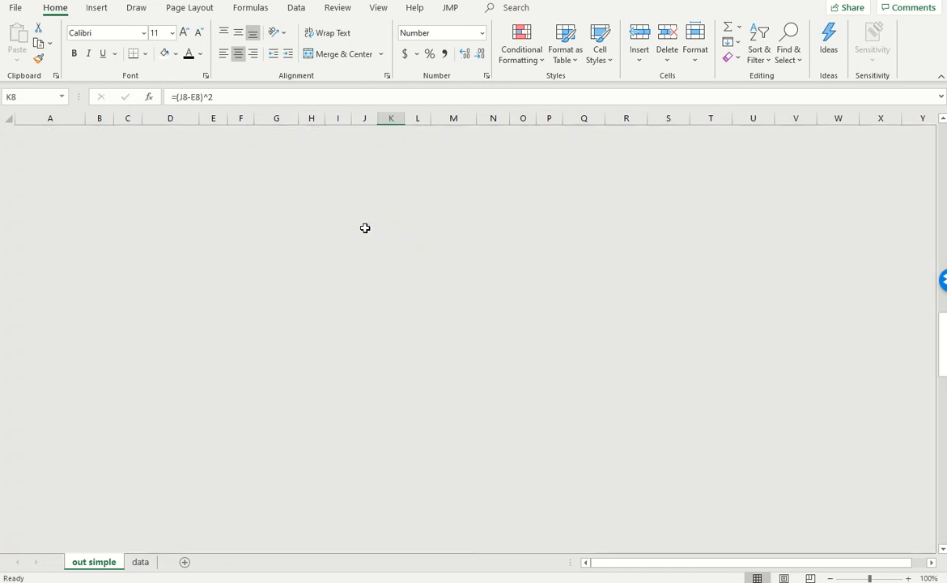
key("Right")
key("ctrl+shift+Up")
key("ctrl+v")
Check the copied squared-error formula in K17 and the cells it references.
left_click(388, 341)
key("F2")
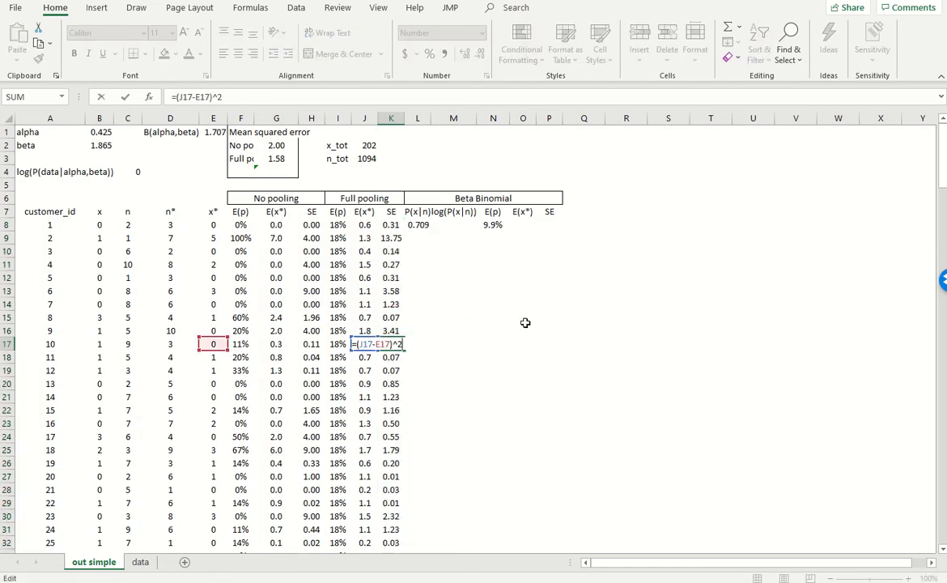
key("Escape")
Examine the beta-binomial P(x|n) formula in L8 and the E(p) formula in N8.
left_click(416, 224)
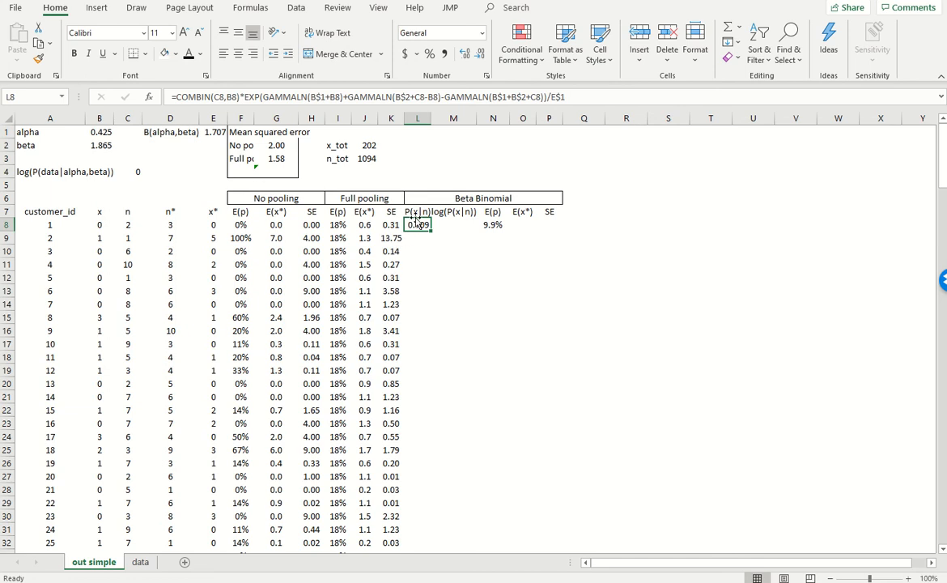
left_click_drag(414, 212, 411, 225)
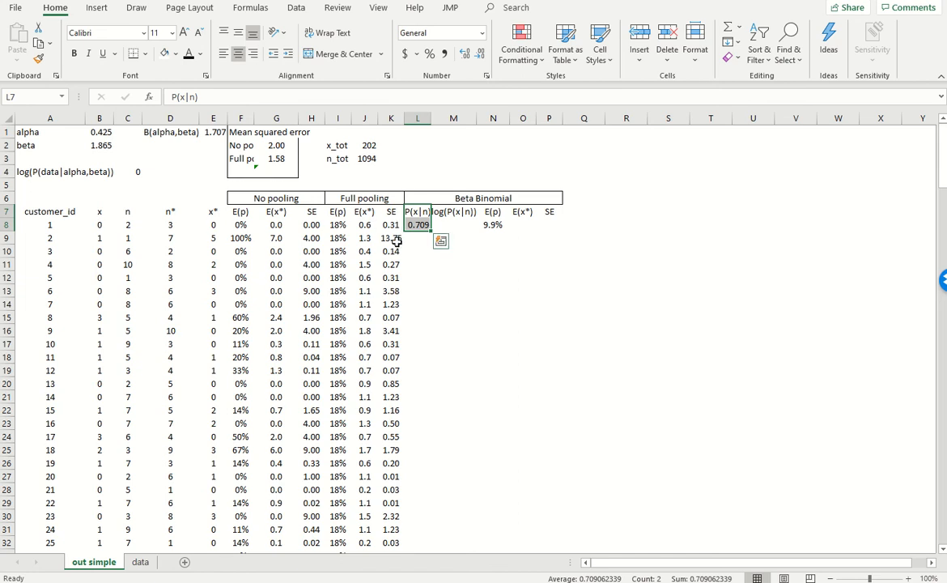
left_click(491, 225)
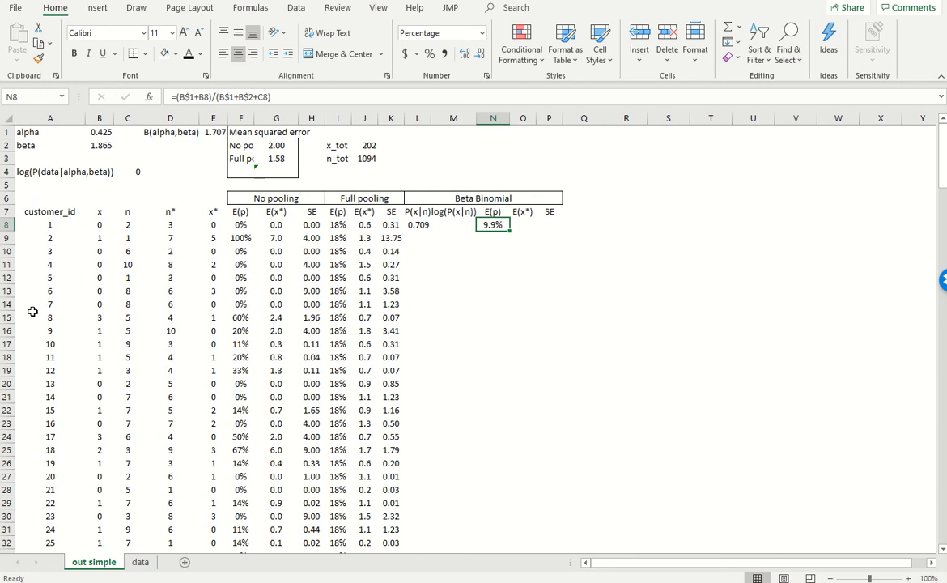
left_click(386, 286)
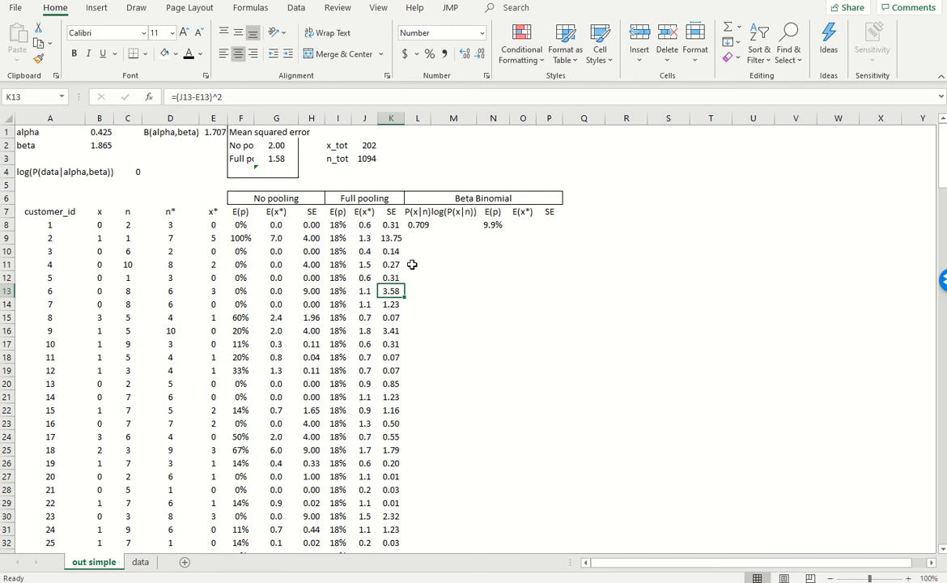
Copy the L8 probability formula down the beta-binomial P(x|n) column through L207.
key("ctrl+Down")
key("Right")
key("ctrl+Up")
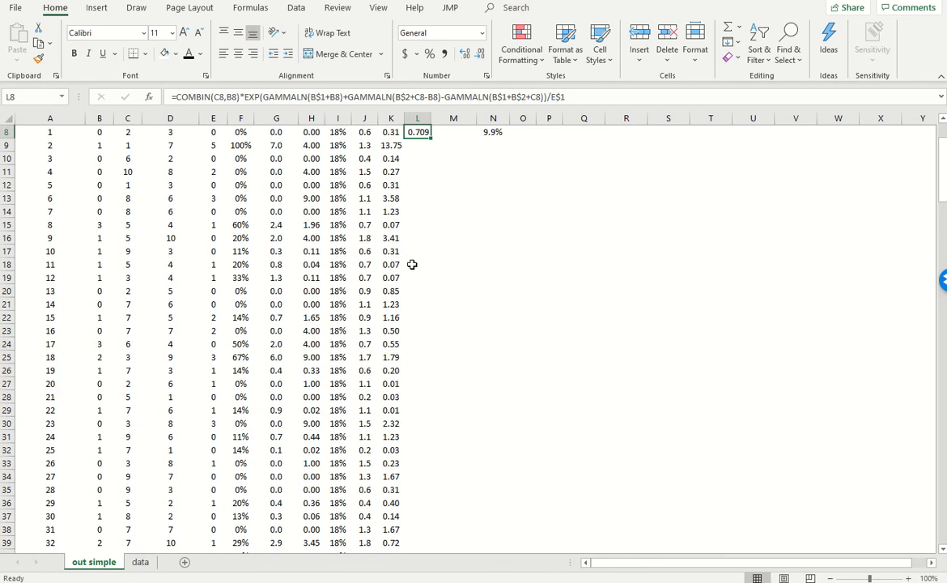
left_click(491, 132)
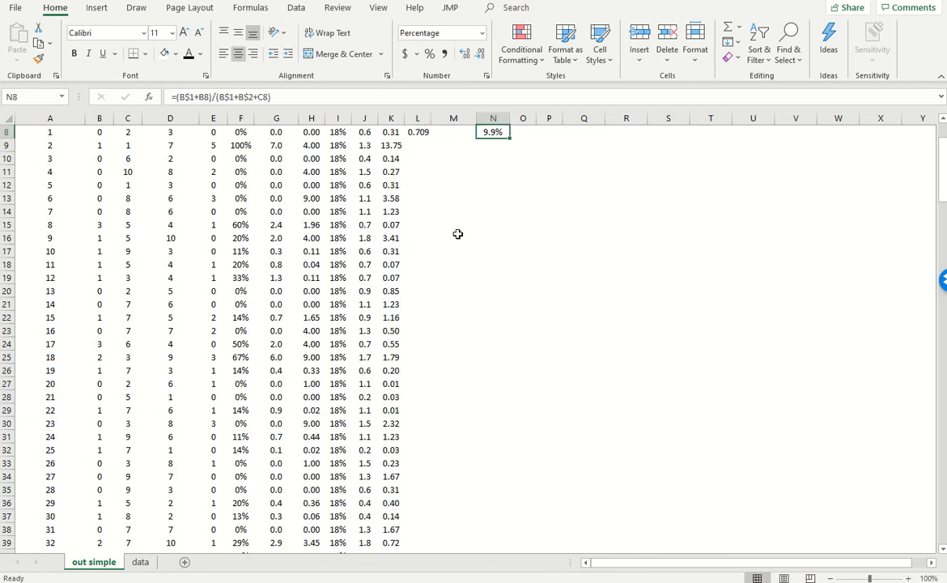
scroll(457, 234, "up", 2)
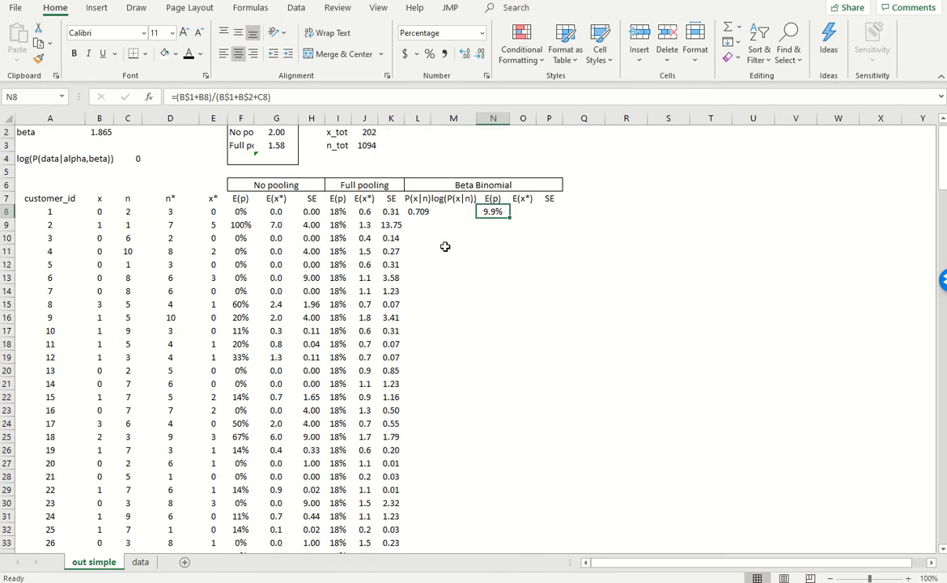
left_click(419, 212)
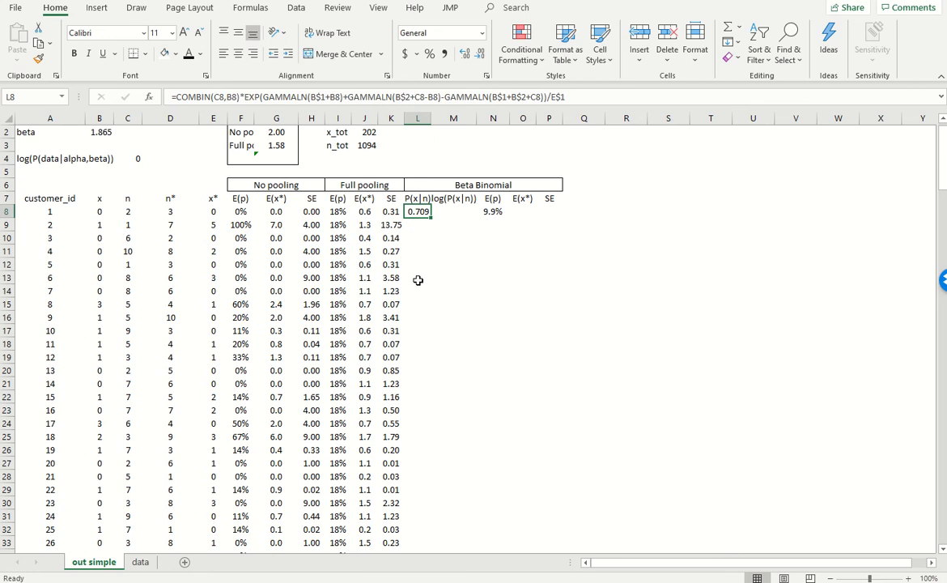
key("ctrl+c")
key("ctrl+shift+Down")
key("ctrl+v")
key("ctrl+BackSpace")
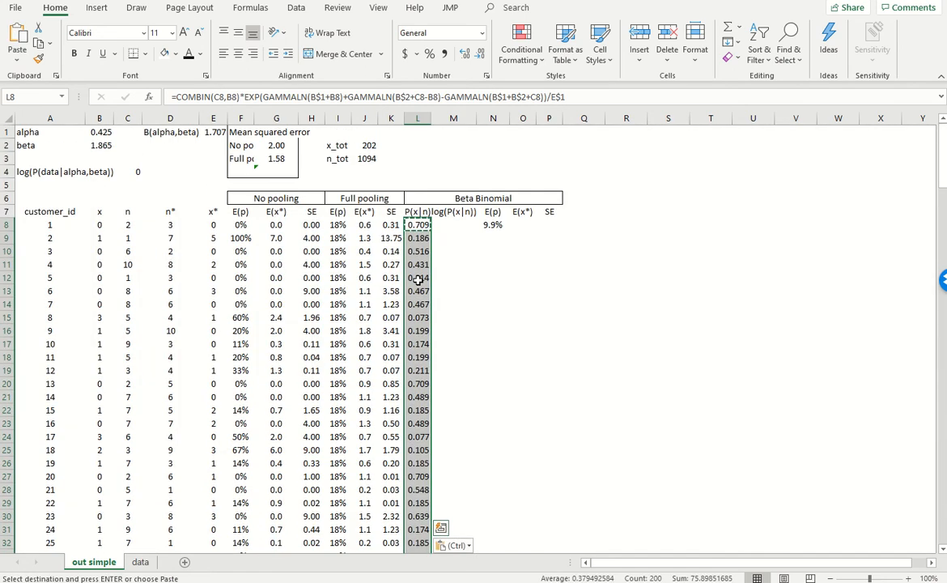
Enter the natural log of L8 in M8 under the log(P(x|n)) heading using the LN function.
left_click(448, 224)
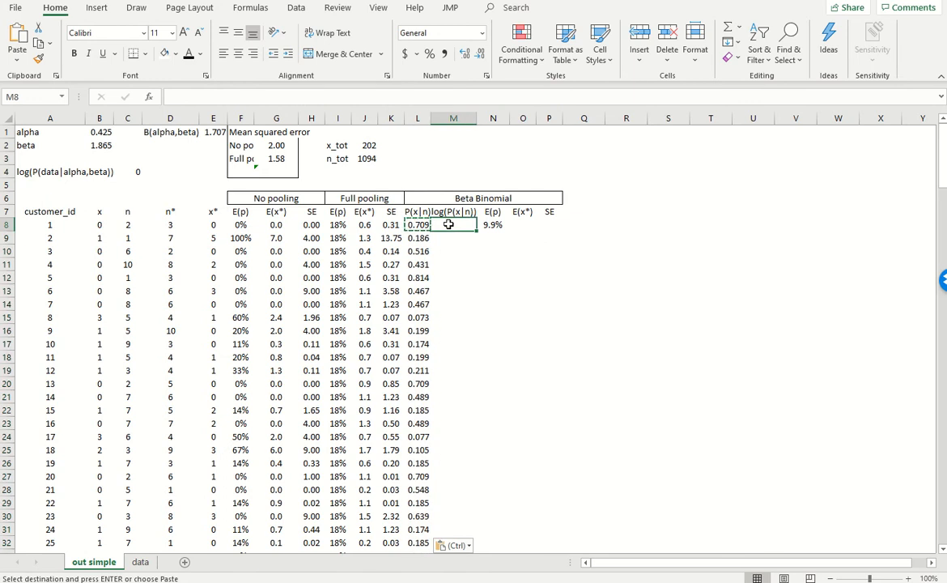
type("=ln(")
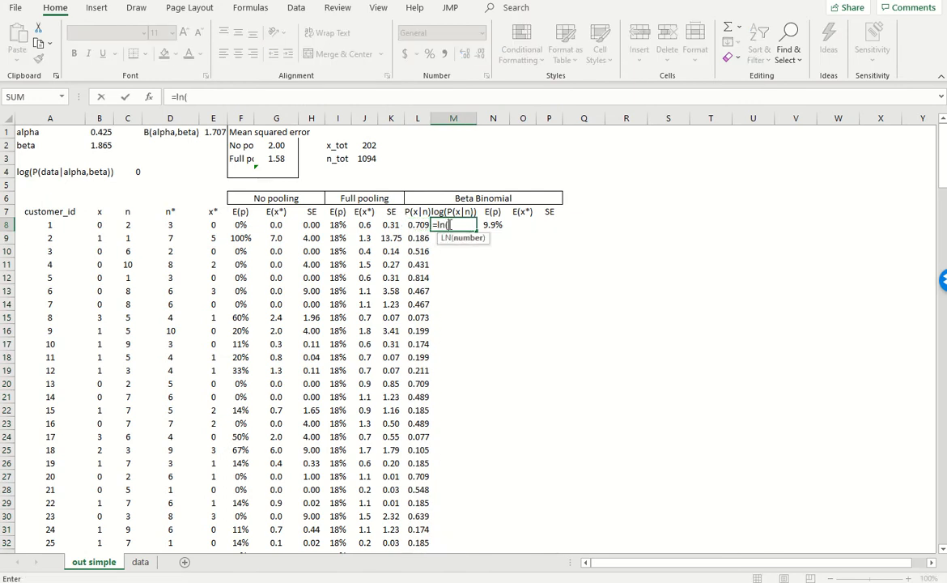
key("Left")
key("ctrl+Return")
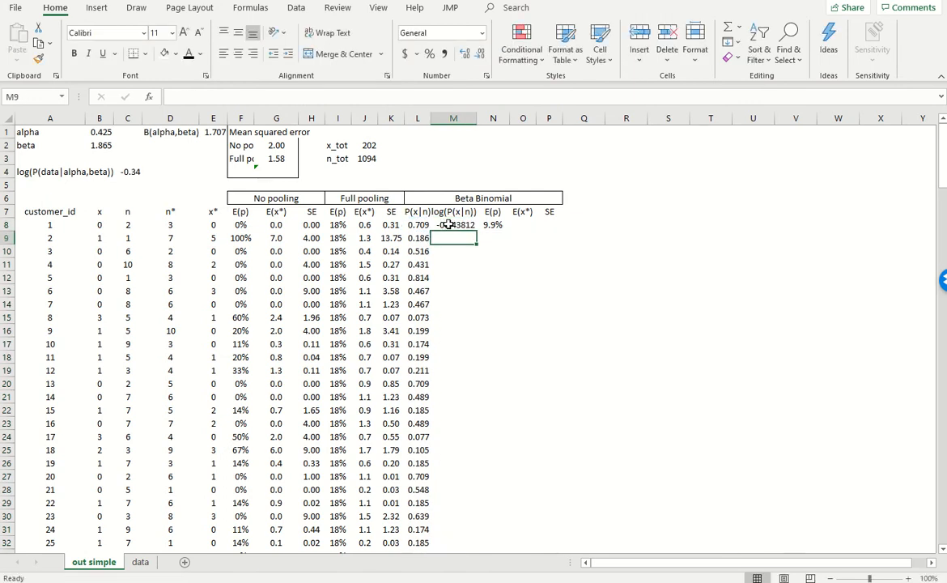
Copy the natural-log formula in M8 down the log(P(x|n)) column through M207.
key("Left")
key("ctrl+Down")
key("Right")
type("1")
key("ctrl+Return")
key("ctrl+Up")
key("ctrl+c")
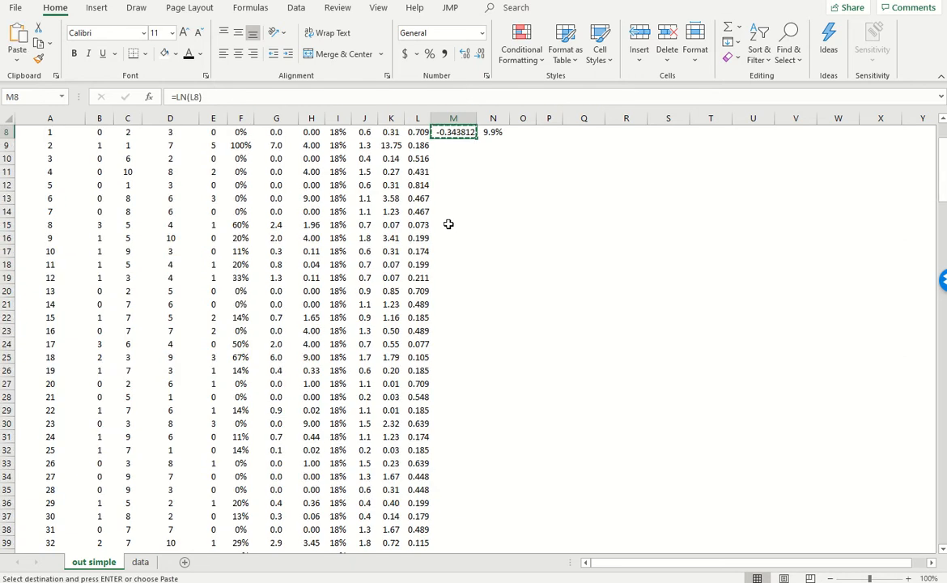
key("ctrl+shift+Down")
key("ctrl+v")
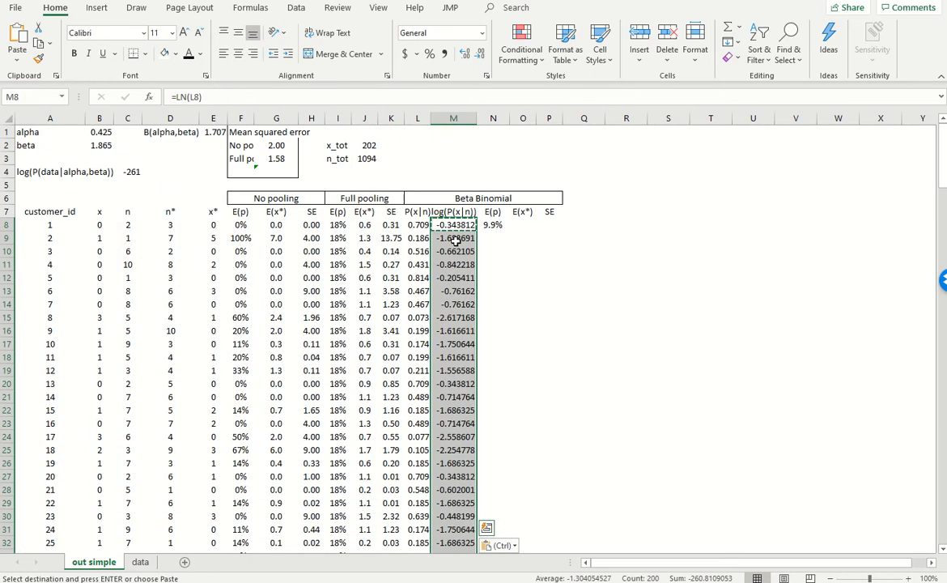
Enter the sum of M8:M207 in C4 as log(P(data|alpha,beta)).
left_click(130, 171)
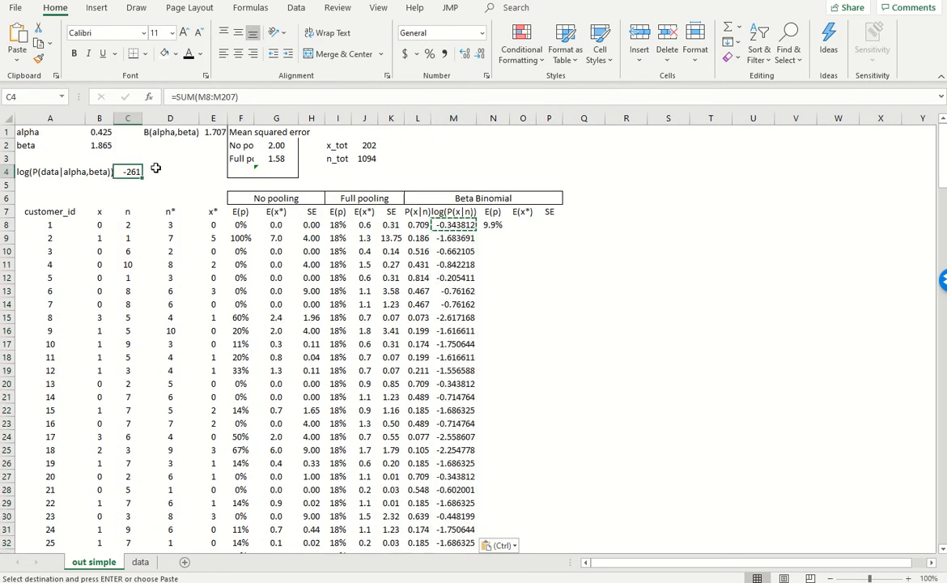
type("=sum(")
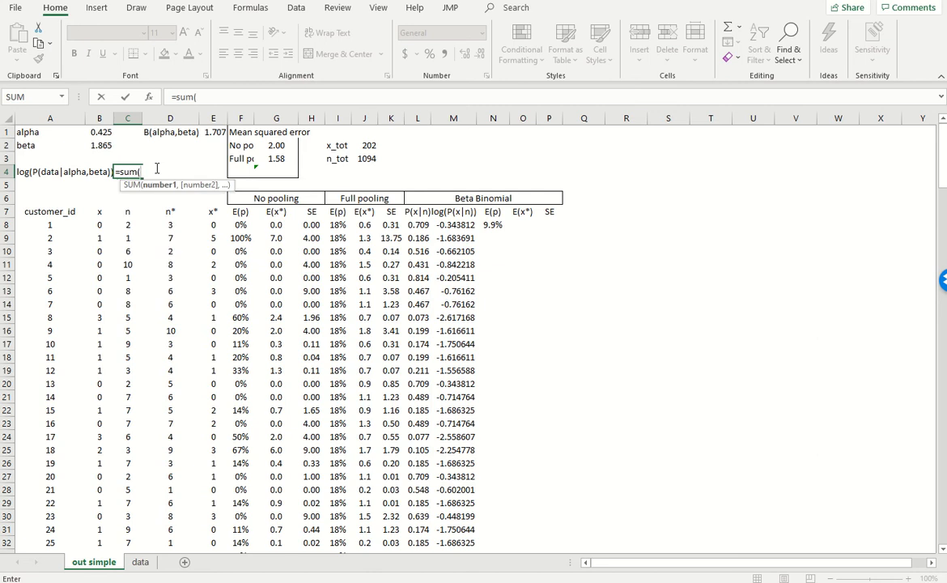
left_click(455, 228)
key("ctrl+shift+Down")
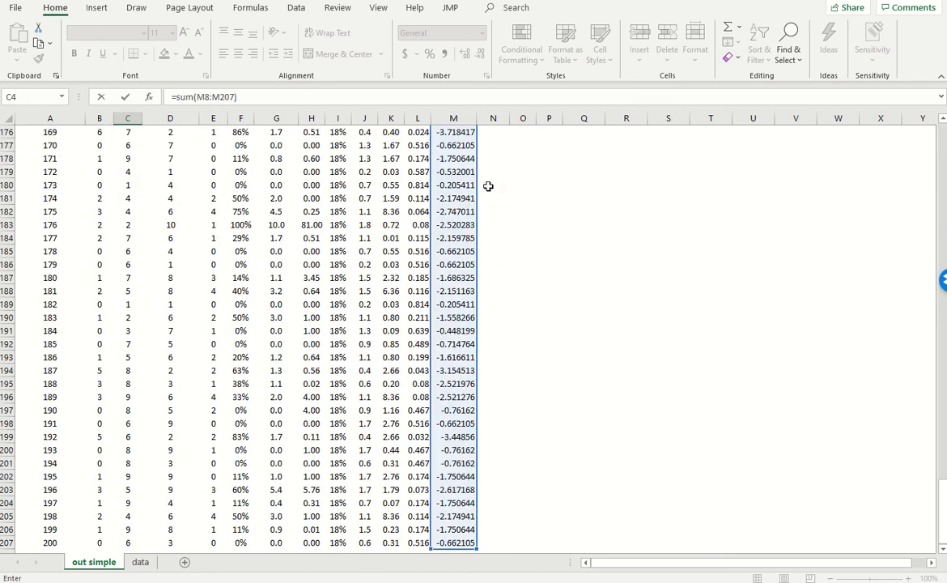
type(")")
key("Return")
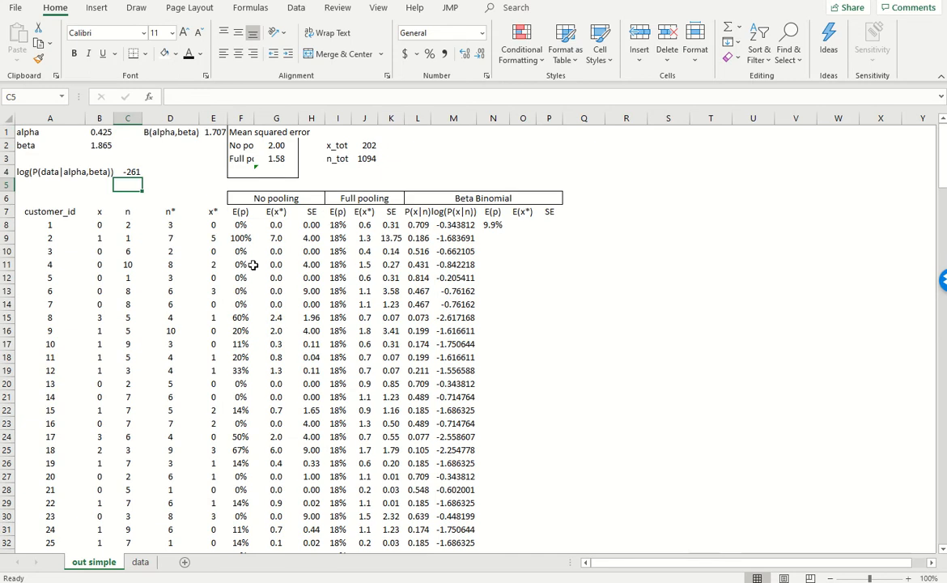
Check the formulas in N8 and M8 and the log-likelihood sum in C4.
left_click(500, 226)
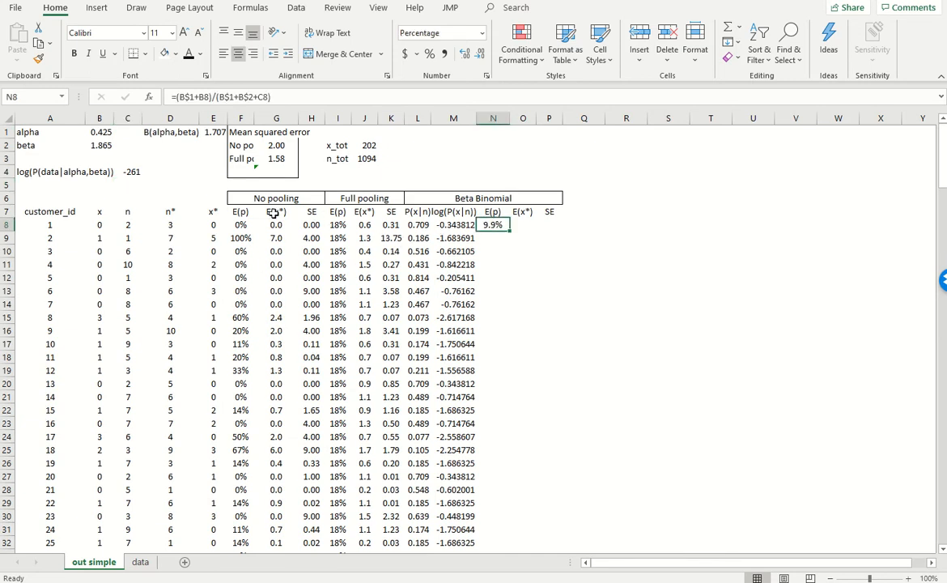
left_click(457, 224)
left_click(128, 172)
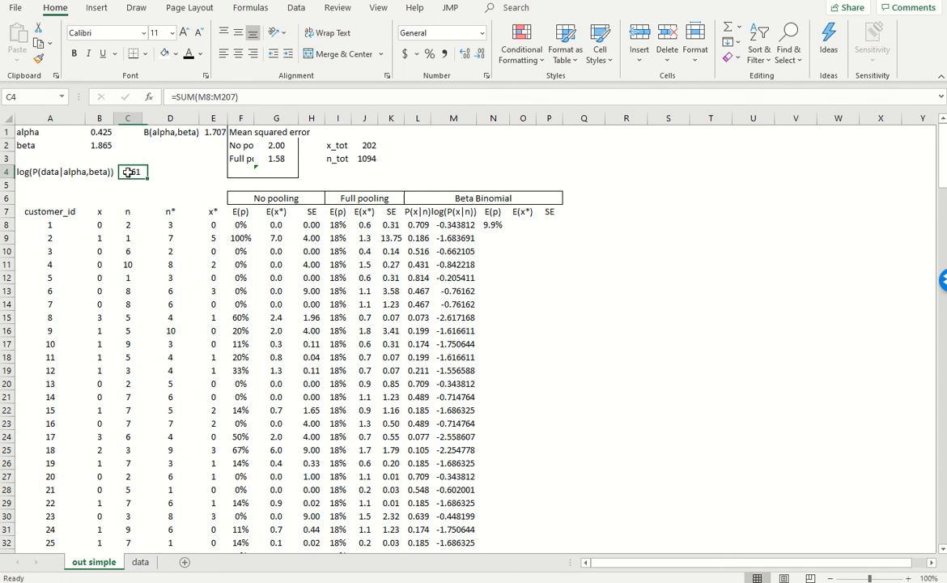
Set both alpha in B1 and beta in B2 to 1 as starting values.
left_click_drag(101, 145, 101, 128)
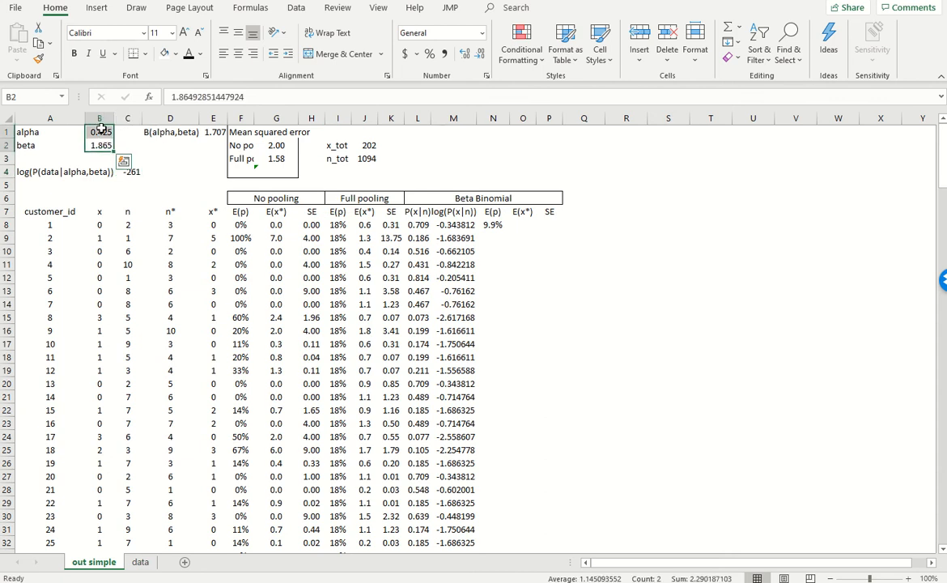
left_click(100, 131)
type("1")
key("Return")
type("1")
key("Return")
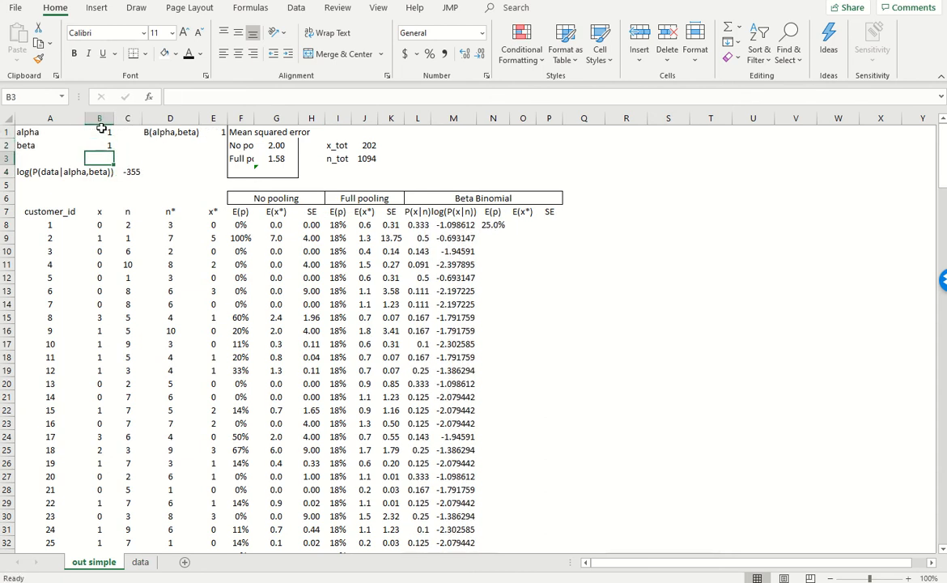
Run Solver with GRG Nonlinear to maximize the objective C4 by changing cells B1:B2.
left_click_drag(100, 145, 101, 131)
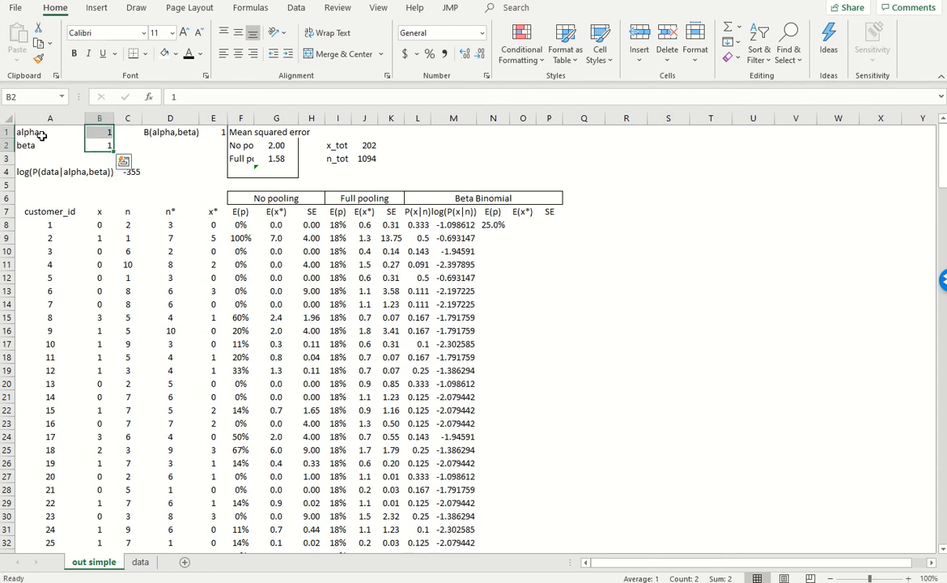
left_click_drag(42, 136, 90, 142)
left_click(296, 9)
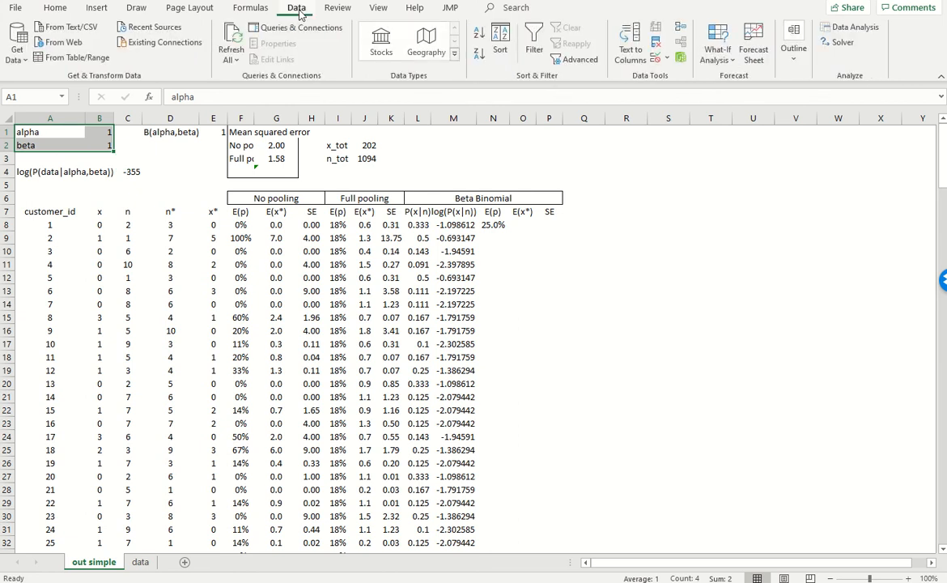
left_click(839, 42)
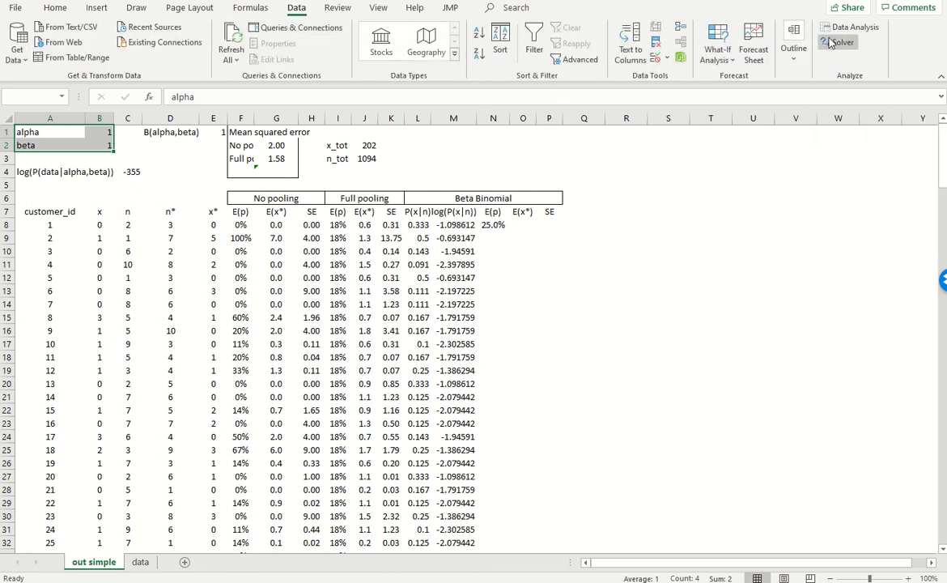
left_click(128, 171)
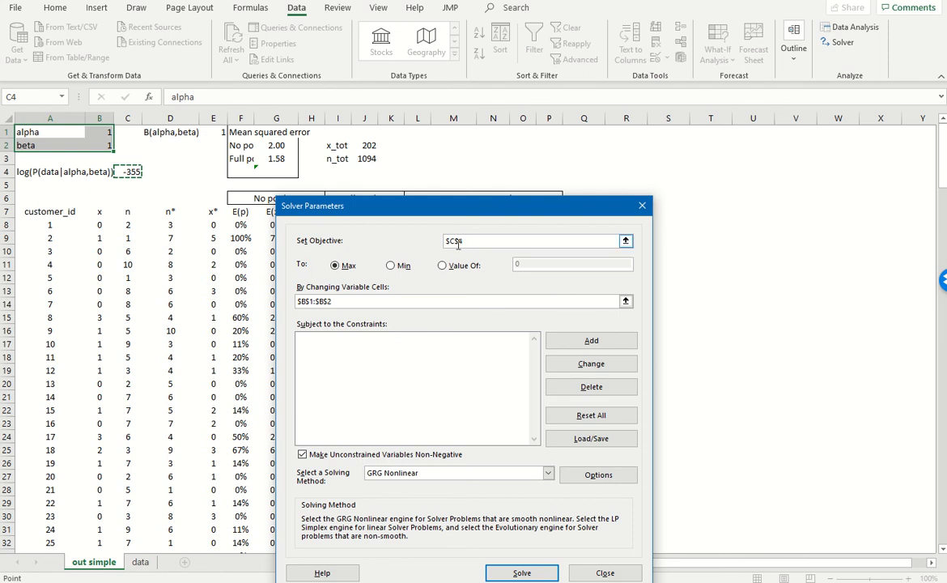
left_click(311, 300)
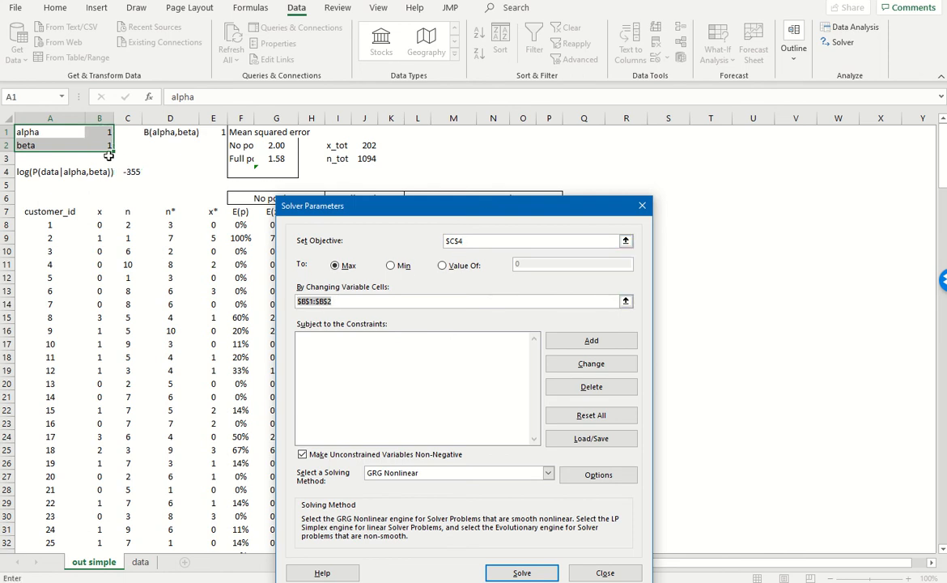
left_click_drag(99, 145, 101, 133)
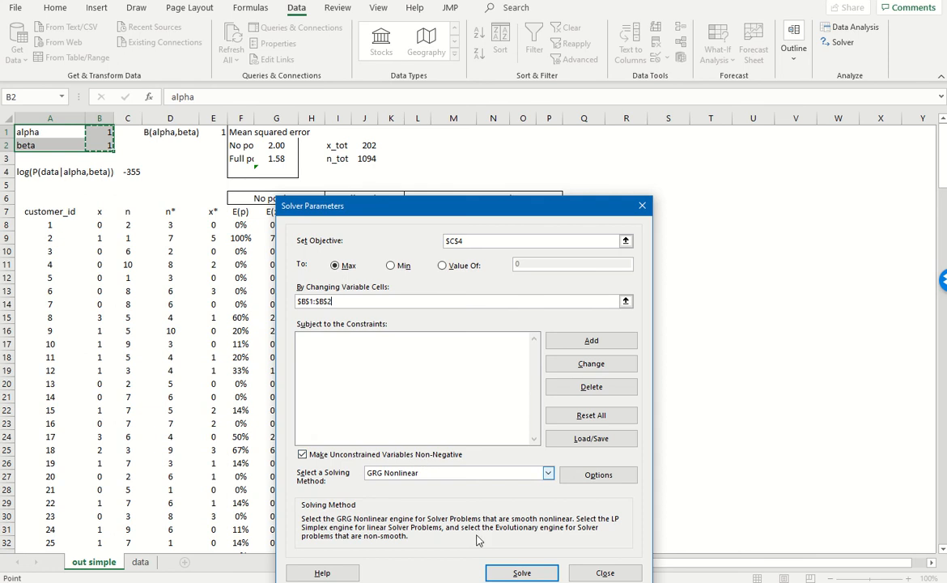
left_click(521, 573)
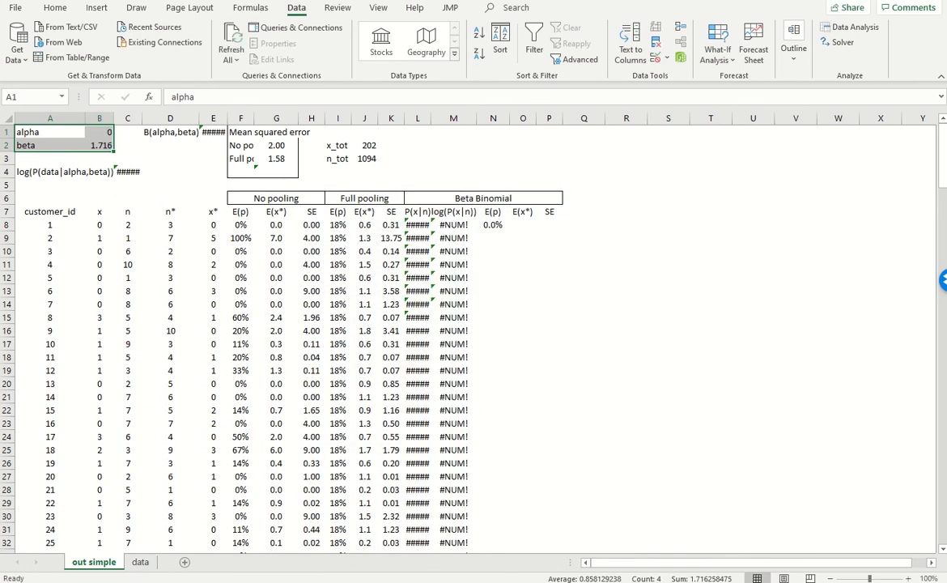
Reset the solved alpha in B1 and beta in B2 back to 1.
left_click_drag(99, 142, 98, 130)
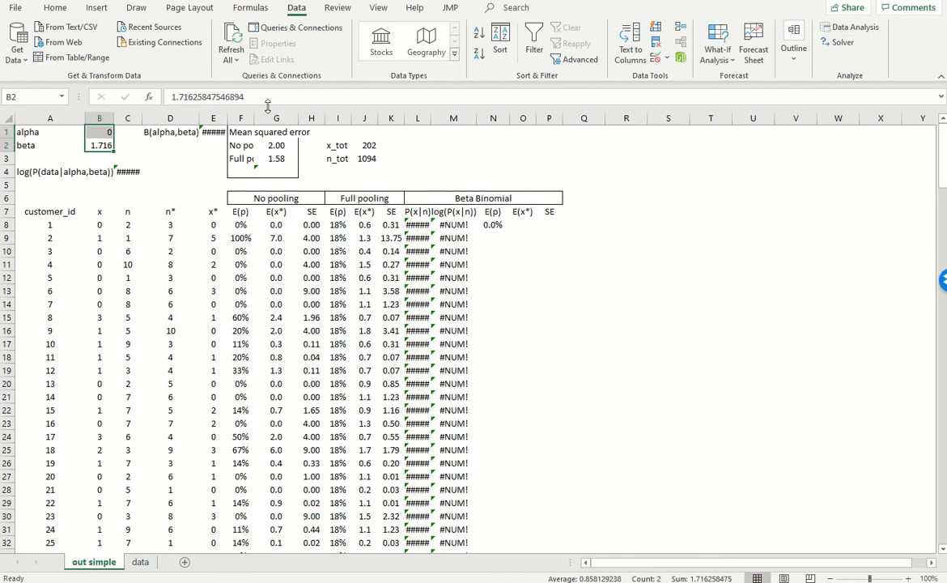
left_click(102, 134)
type("1")
key("Return")
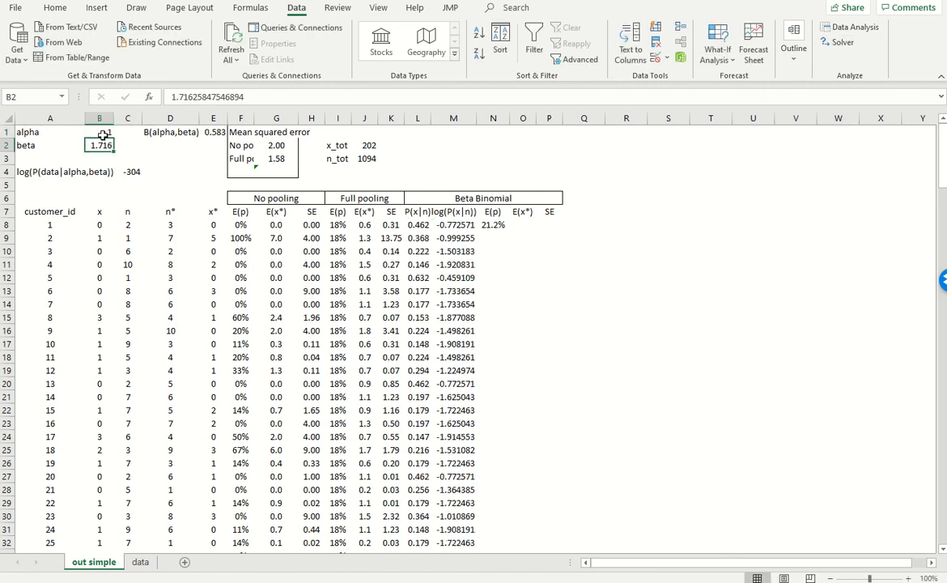
type("1")
key("Return")
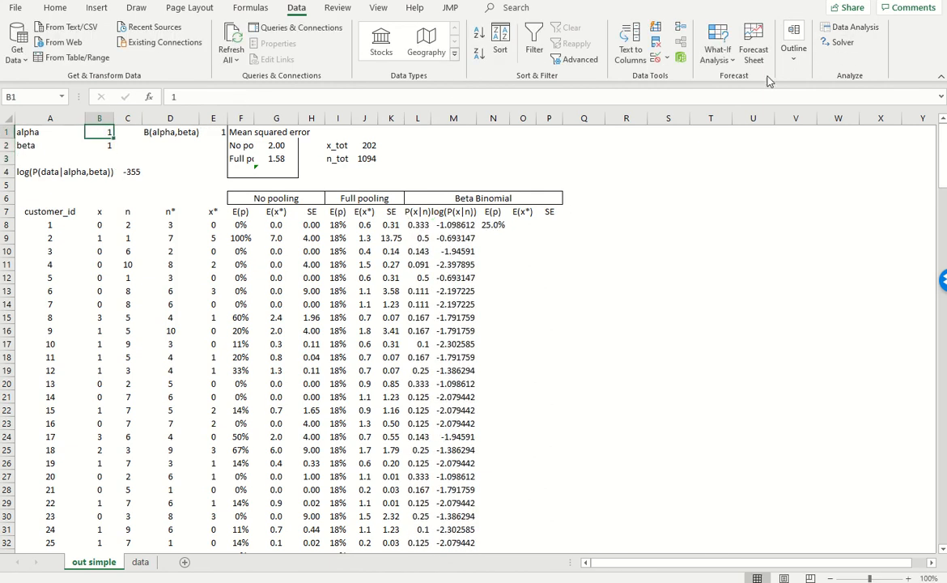
Add the Solver constraint B1:B2 >= .00001, solve for alpha and beta again, and keep the solution.
left_click(840, 42)
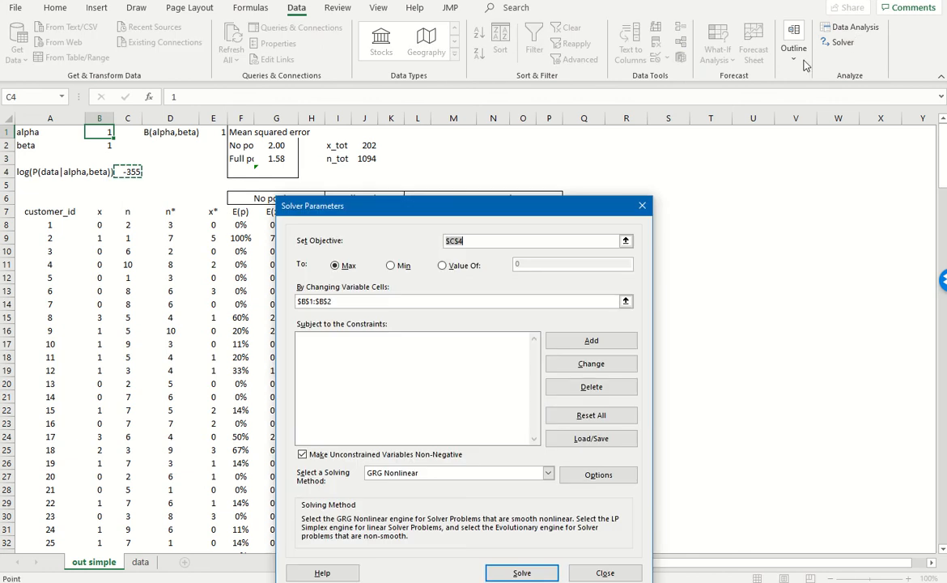
left_click(592, 340)
left_click(105, 145)
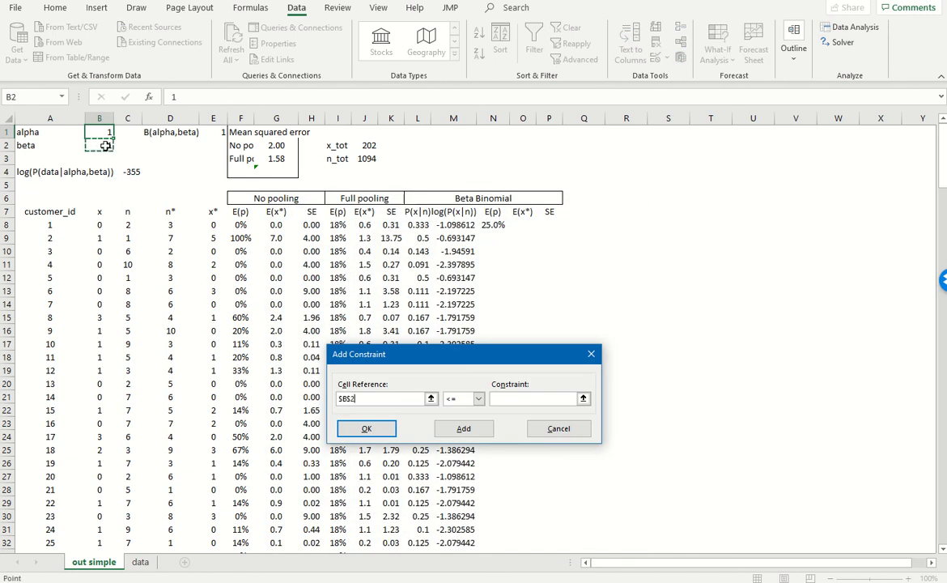
left_click_drag(106, 146, 101, 132)
left_click(478, 398)
left_click(455, 431)
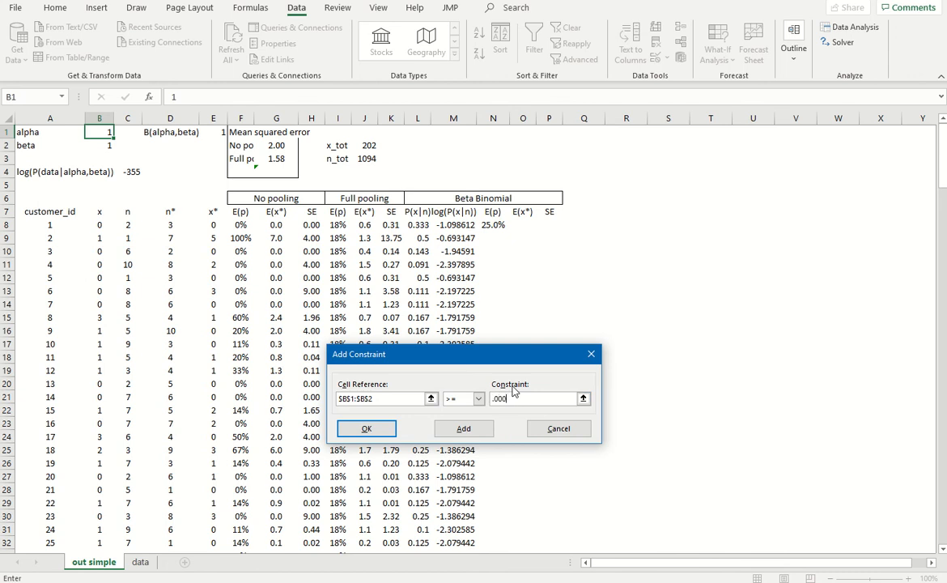
type(".00001")
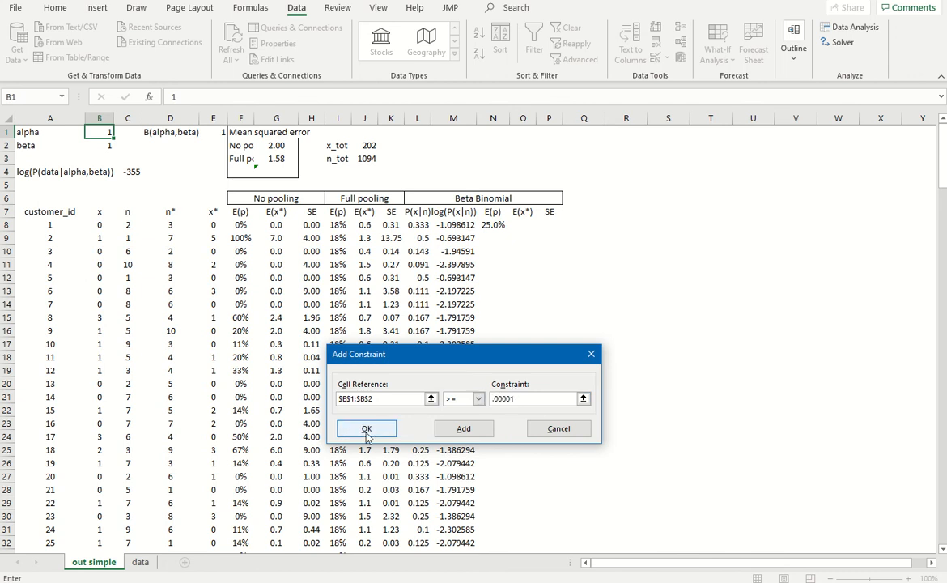
left_click(366, 430)
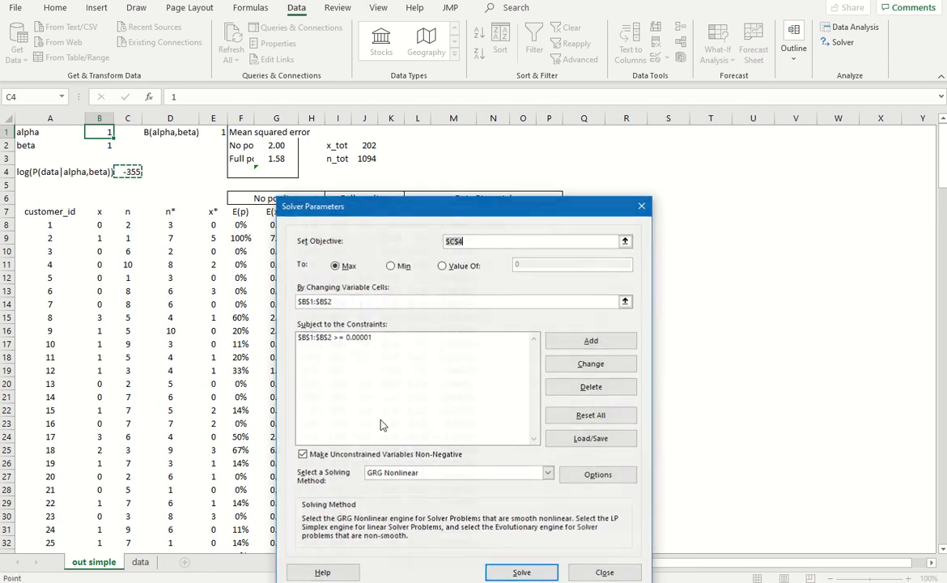
left_click(521, 572)
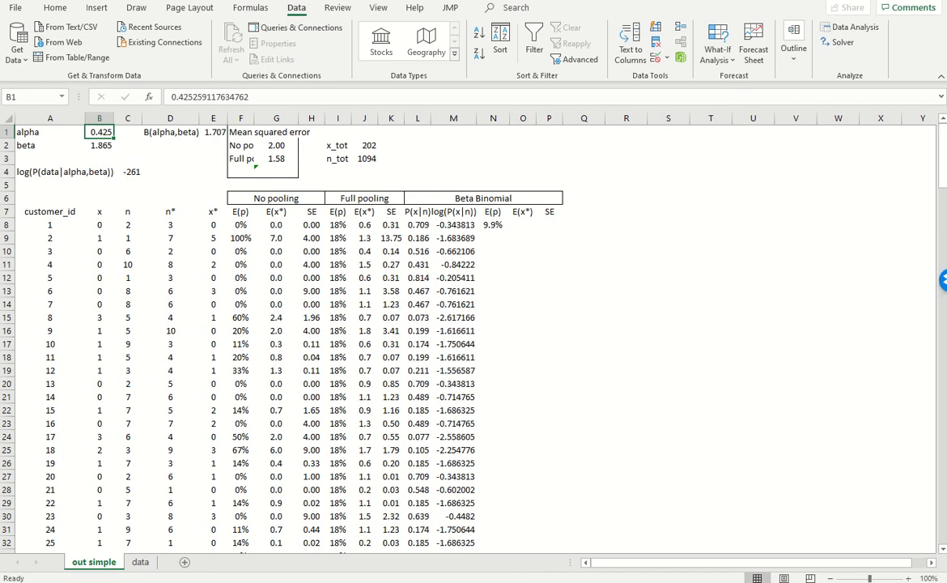
left_click(138, 361)
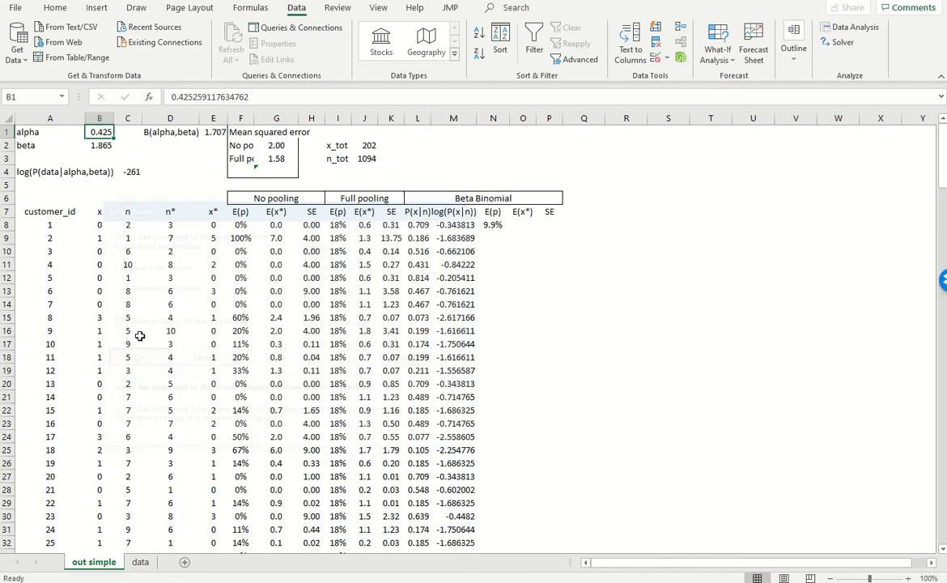
Copy the beta-binomial E(p) formula in N8 down through N207 and check the copied formula in N10.
left_click(488, 225)
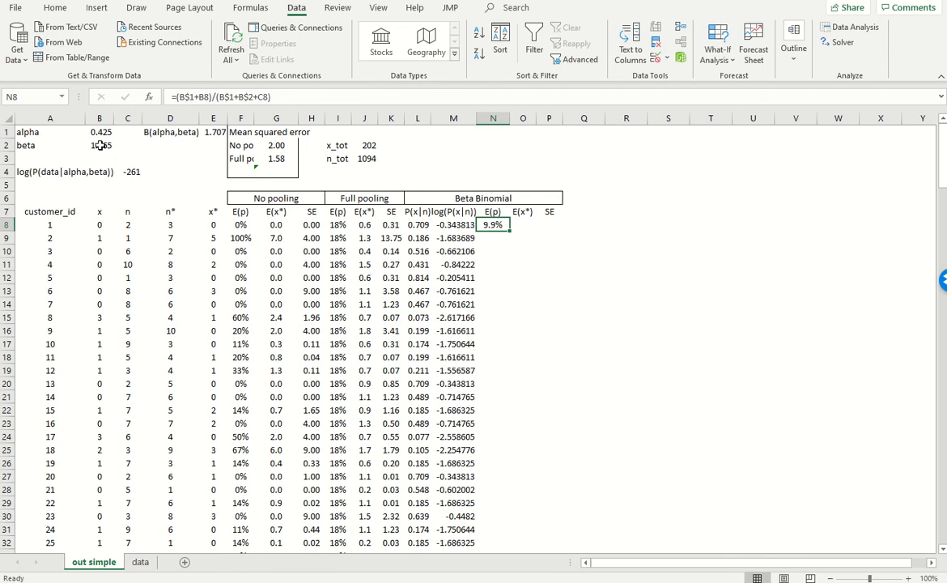
left_click(455, 264)
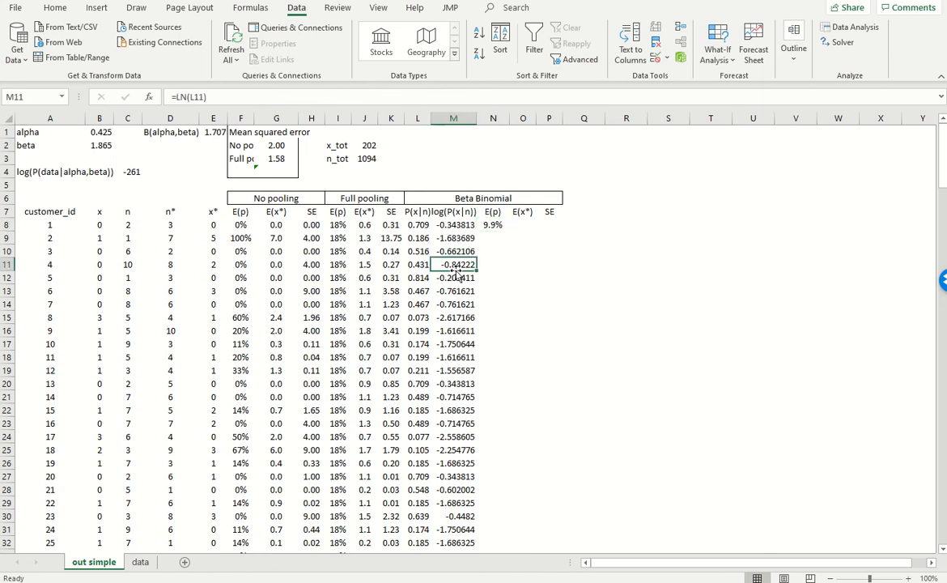
key("ctrl+Down")
key("Right")
type("1")
key("Up")
key("ctrl+Up")
key("ctrl+c")
key("ctrl+shift+Down")
key("ctrl+v")
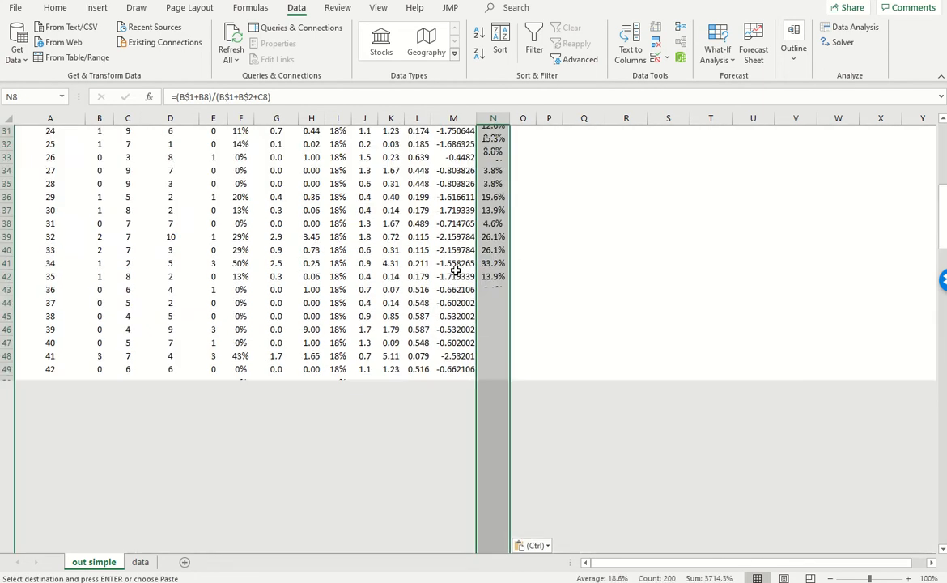
double_click(493, 251)
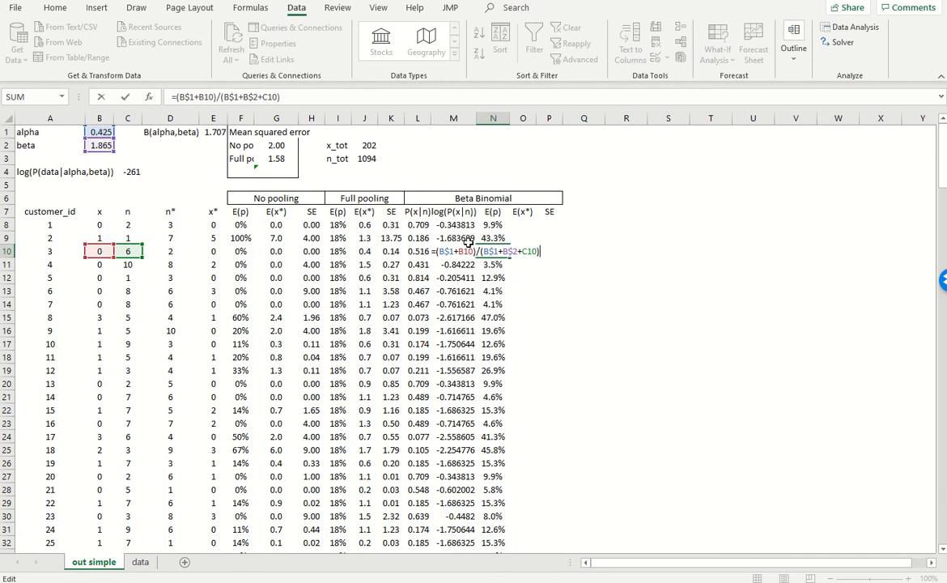
key("Escape")
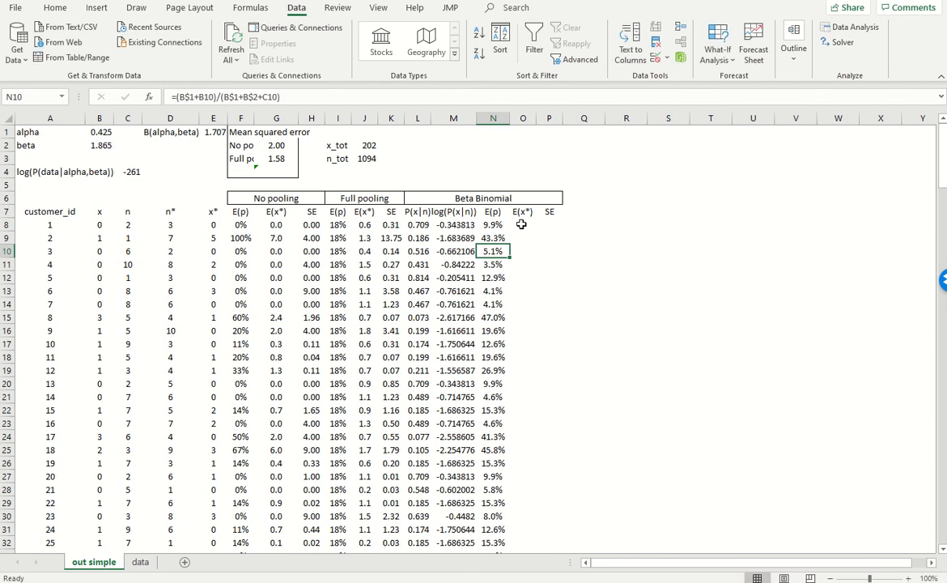
Enter the beta-binomial E(x*) formula =N8*D8 in O8 for the first customer.
left_click(521, 224)
type("=")
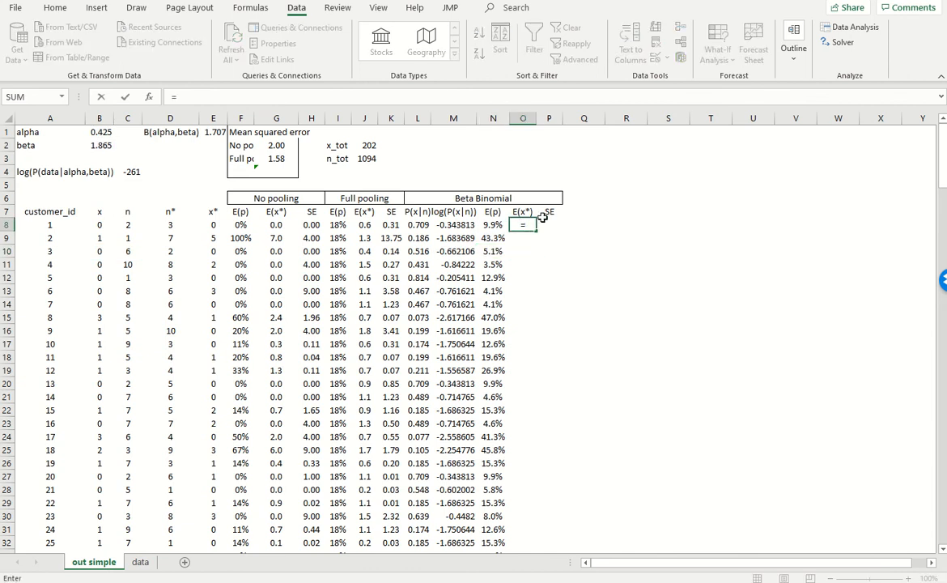
key("Left")
type("*")
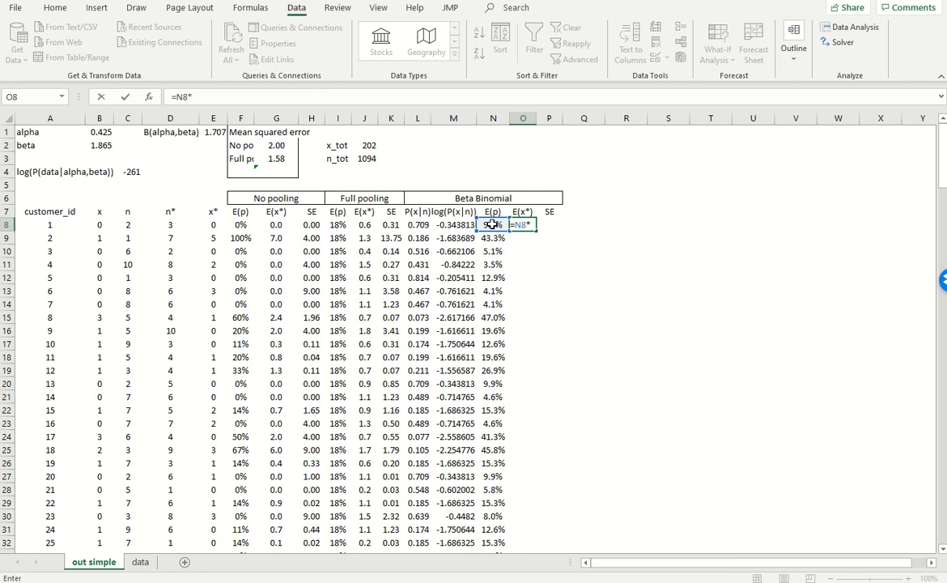
left_click(166, 224)
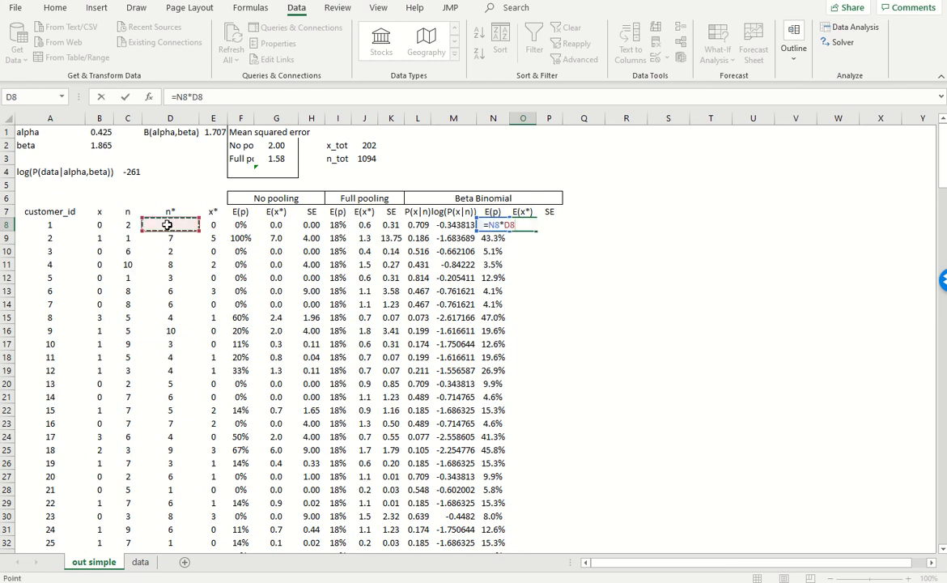
key("Return")
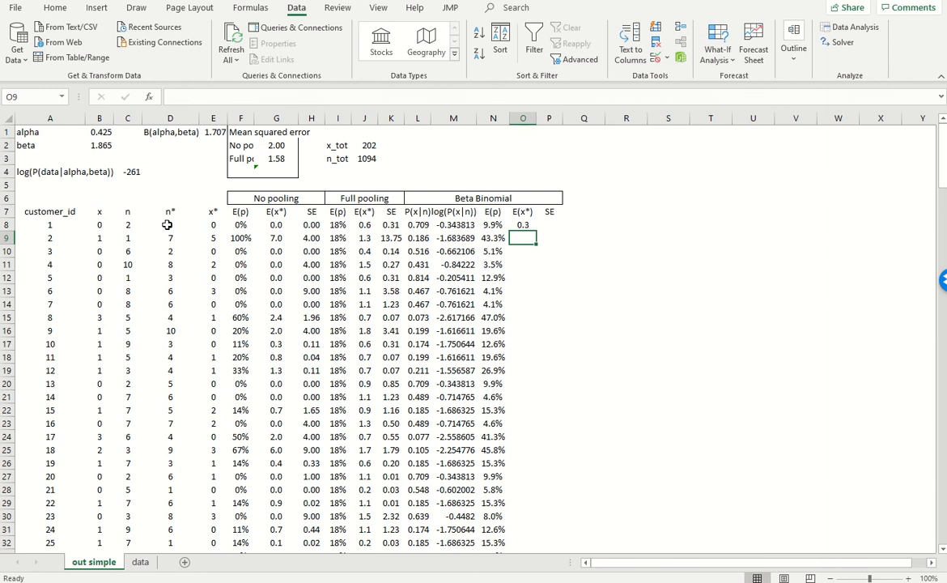
Copy the beta-binomial E(x*) formula in O8 down through O207.
key("Up")
key("ctrl+c")
key("Left")
key("ctrl+Down")
key("Right")
key("ctrl+shift+Up")
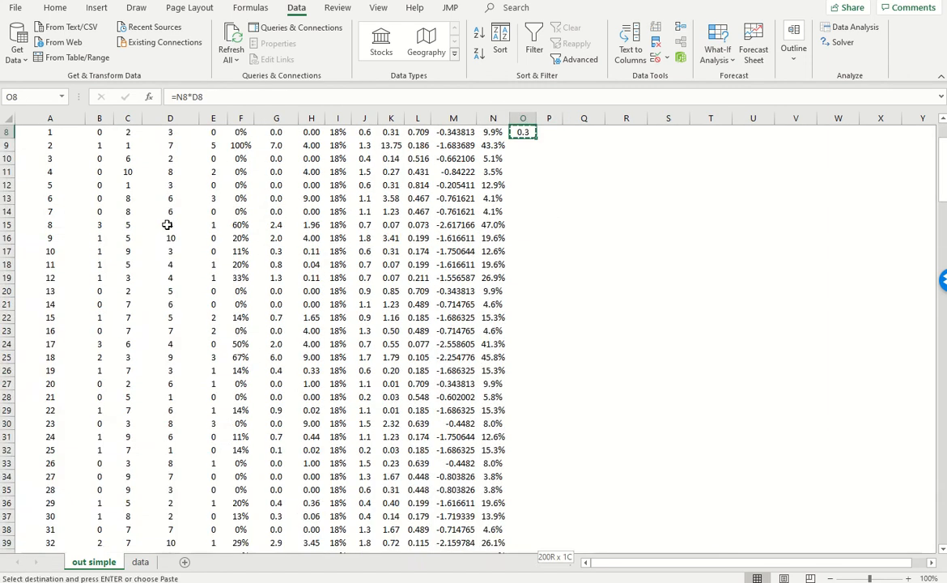
key("ctrl+v")
Enter the beta-binomial squared error formula =(O8-E8)^2 in P8.
key("ctrl+Up")
key("Down")
key("Right")
type("=")
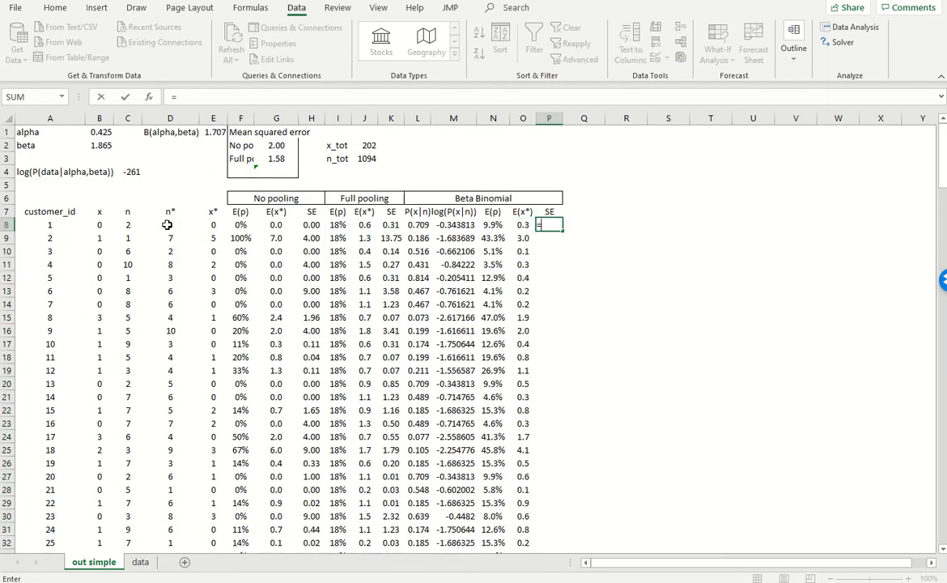
type("(")
key("Left")
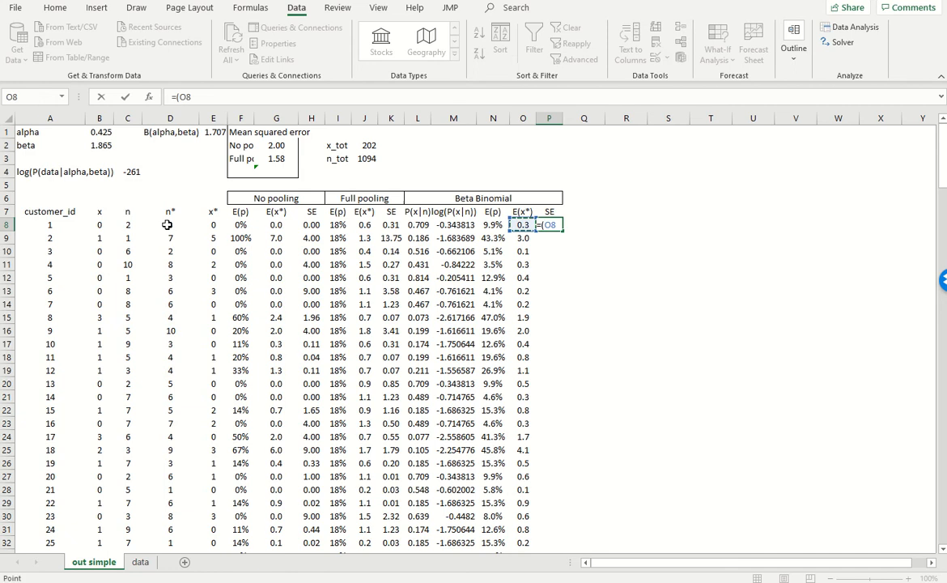
type("-")
key("Left")
key("Left")
key("Left")
key("Left")
key("Left")
key("Left")
key("Left")
key("Left")
key("Left")
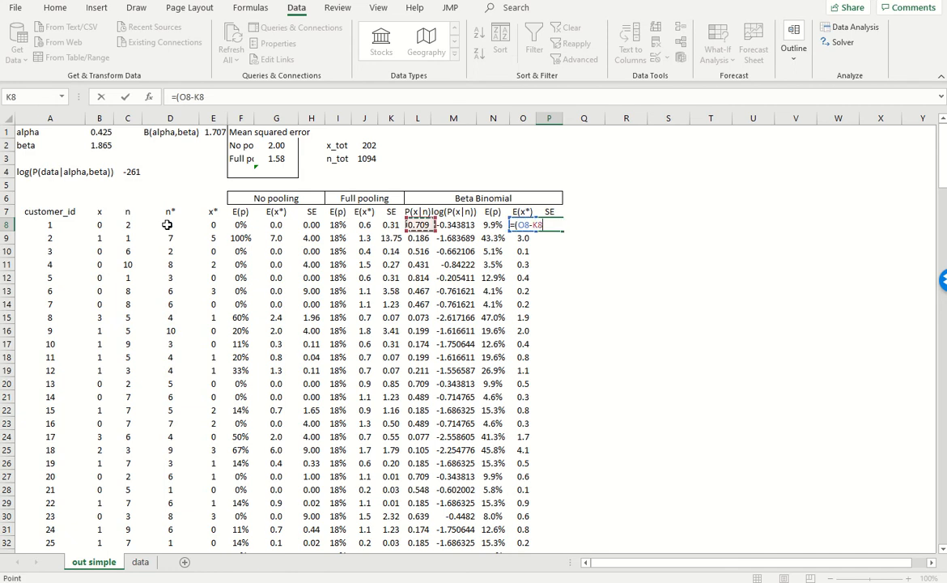
key("Left")
key("Left")
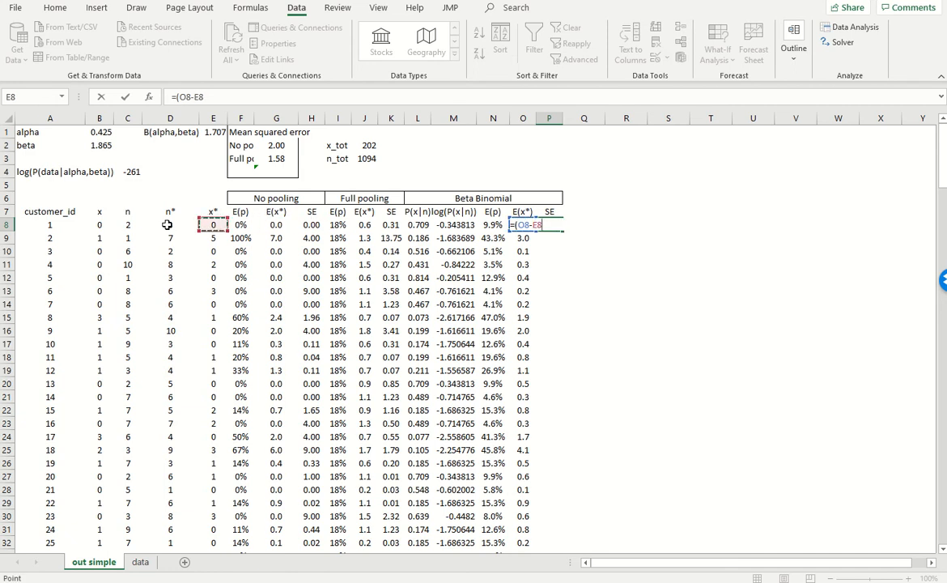
type(")^2")
key("Return")
Copy the squared error formula in P8 down through P207 and select the filled column to check it.
key("Up")
key("ctrl+c")
key("Left")
key("ctrl+Down")
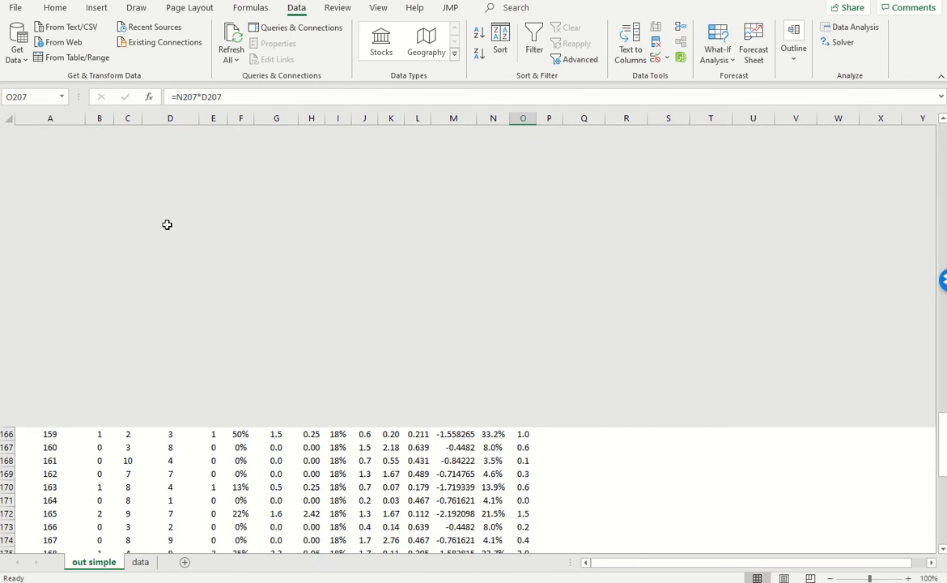
key("Right")
key("ctrl+v")
key("Up")
key("ctrl+Up")
key("ctrl+shift+Down")
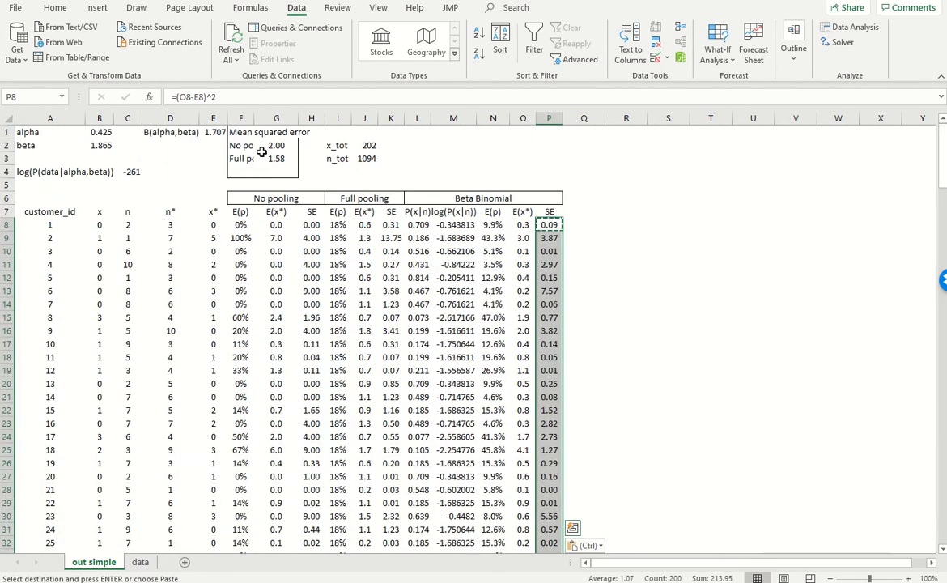
Re-enter the no-pooling mean squared error in G2 as the average of H8:H207.
left_click(239, 146)
left_click(276, 146)
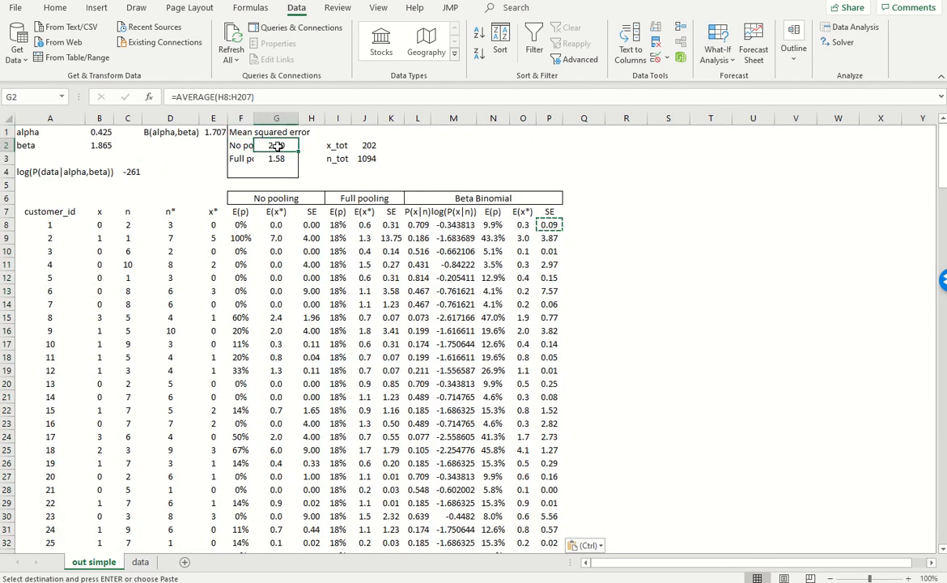
type("=average(")
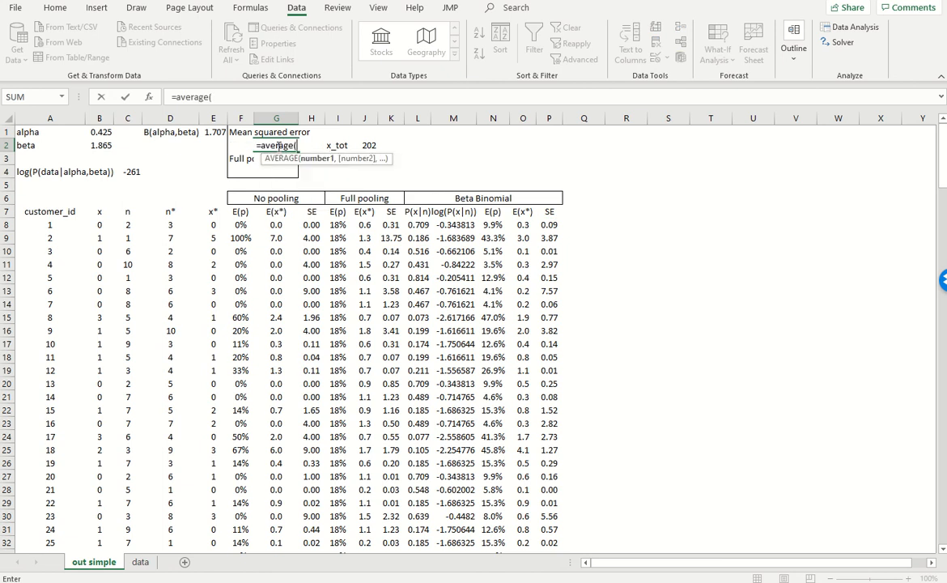
left_click(310, 225)
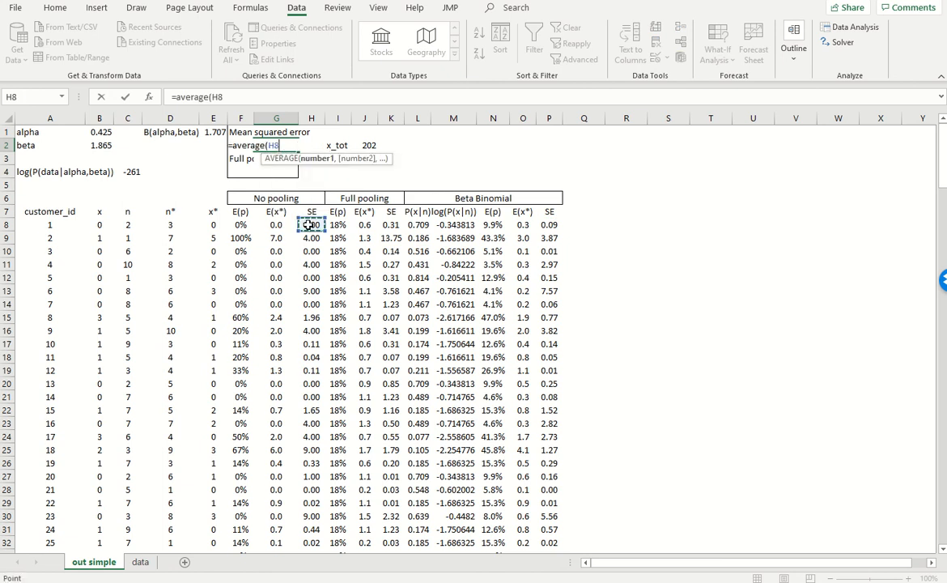
key("ctrl+shift+Down")
key("Return")
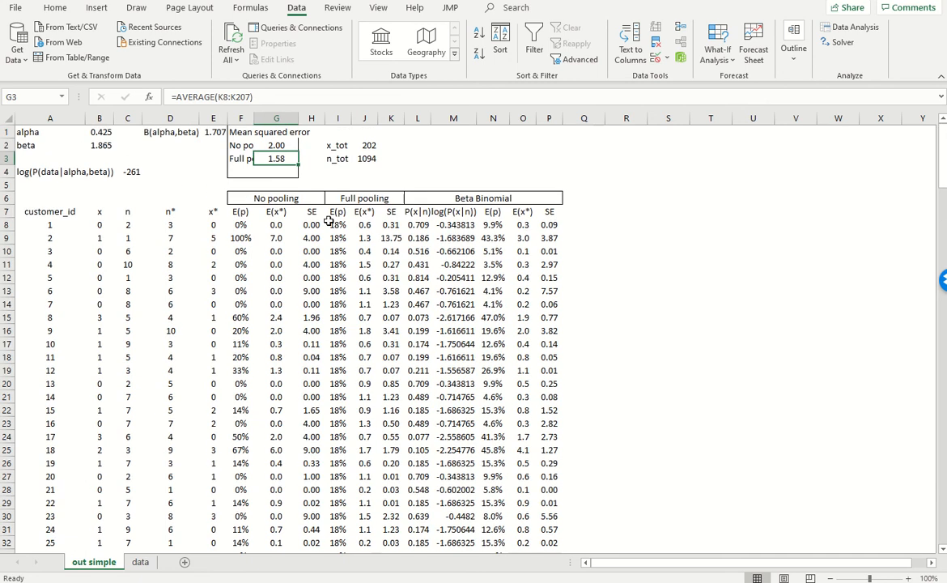
Re-enter the full-pooling mean squared error in G3 as =average(K8:K207).
type("=average(")
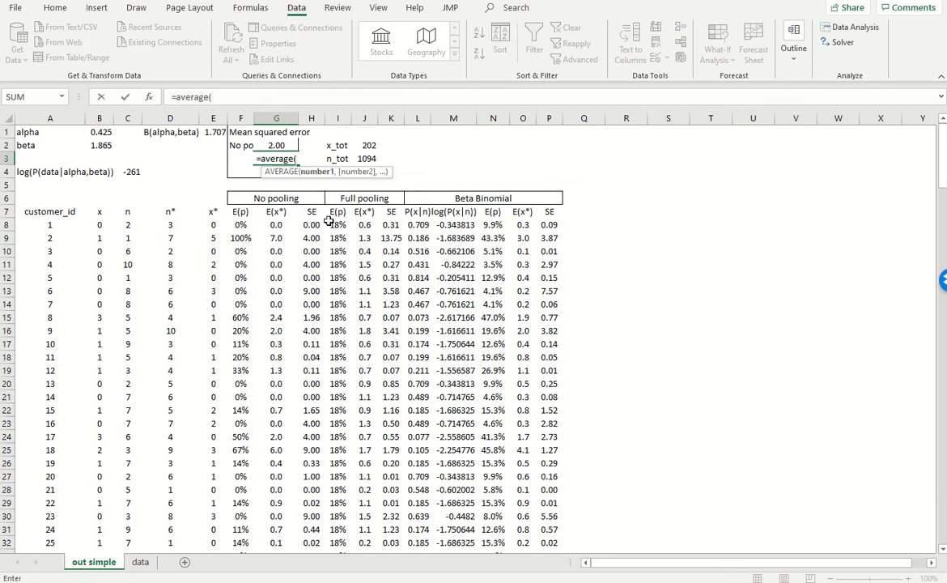
left_click(392, 225)
key("ctrl+shift+Down")
type(")")
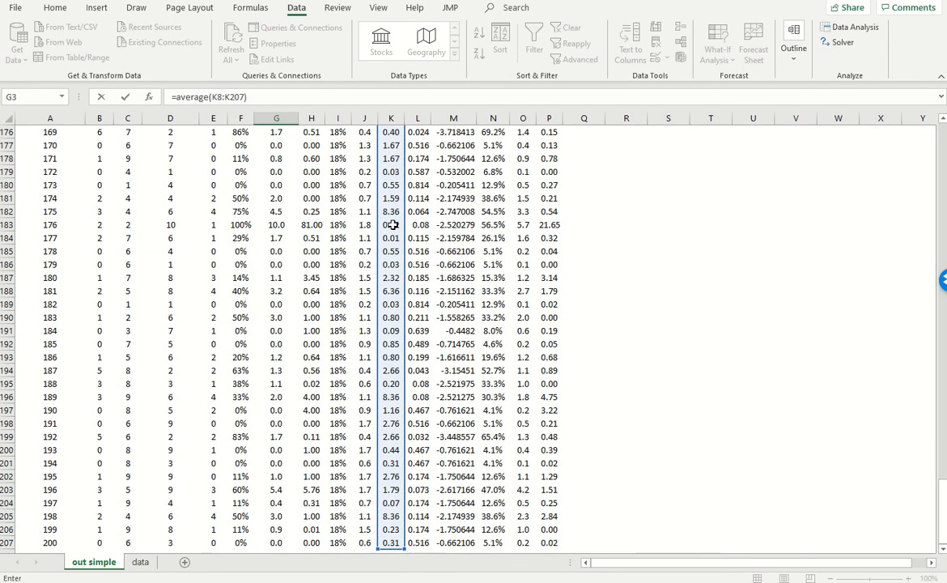
key("Return")
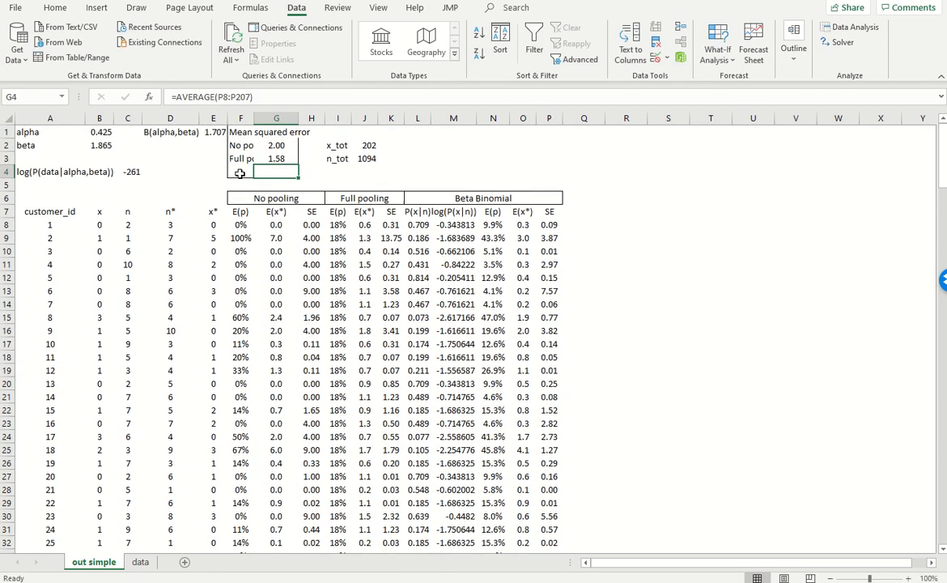
Clear the existing average formula from G4 and widen column F so the mean squared error labels fit.
key("Delete")
key("Up")
key("Down")
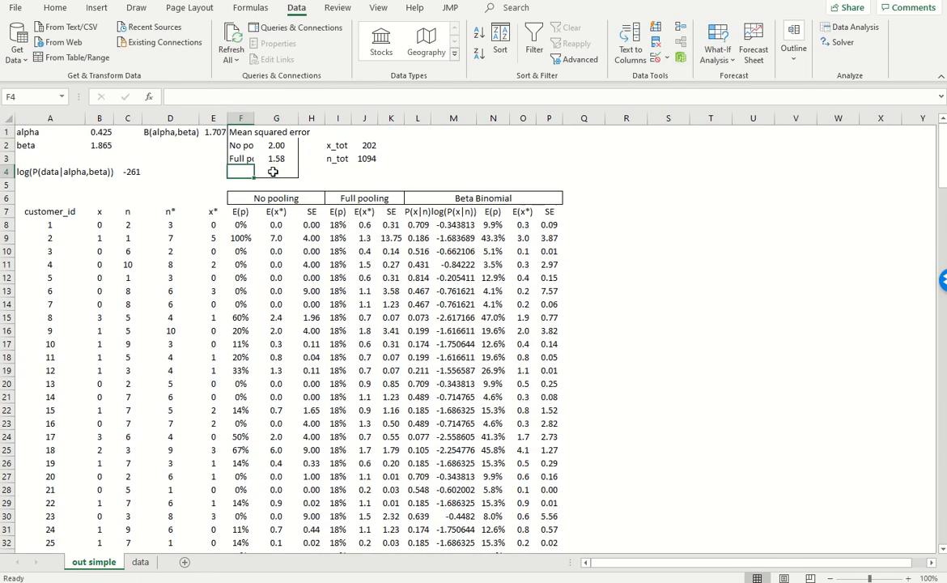
left_click_drag(254, 122, 271, 121)
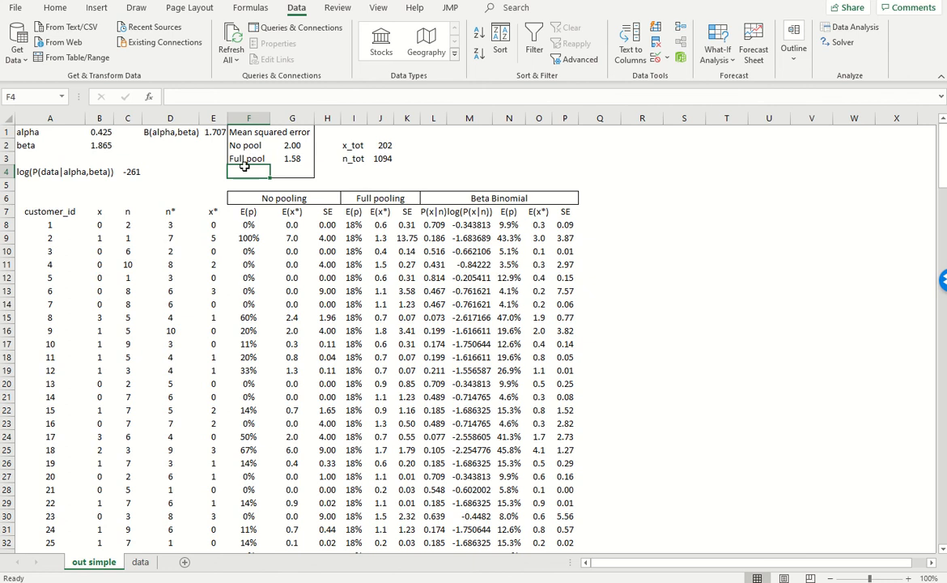
Label F4 as BB and set the font color of F4:G4 to black.
type("BB")
key("Right")
key("Left")
key("shift+Right")
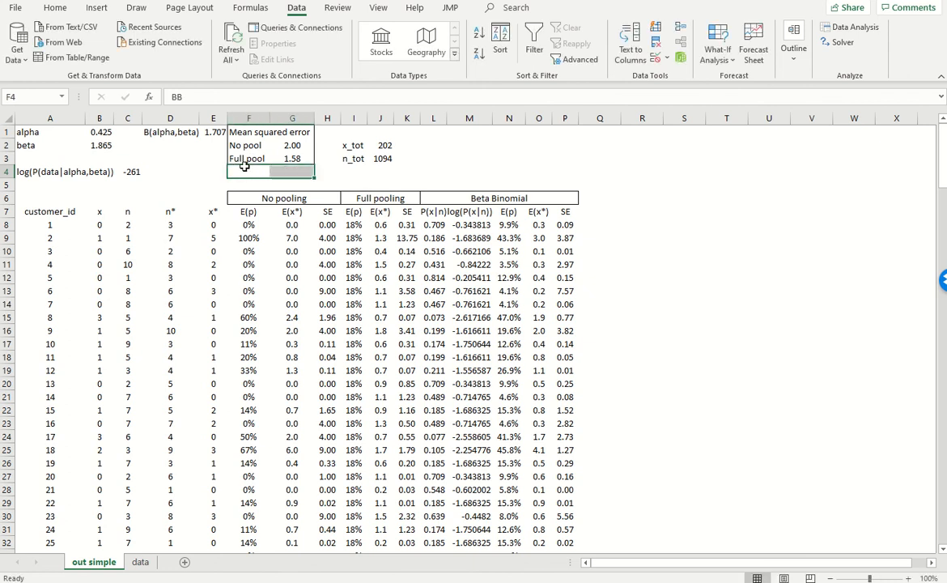
left_click(55, 8)
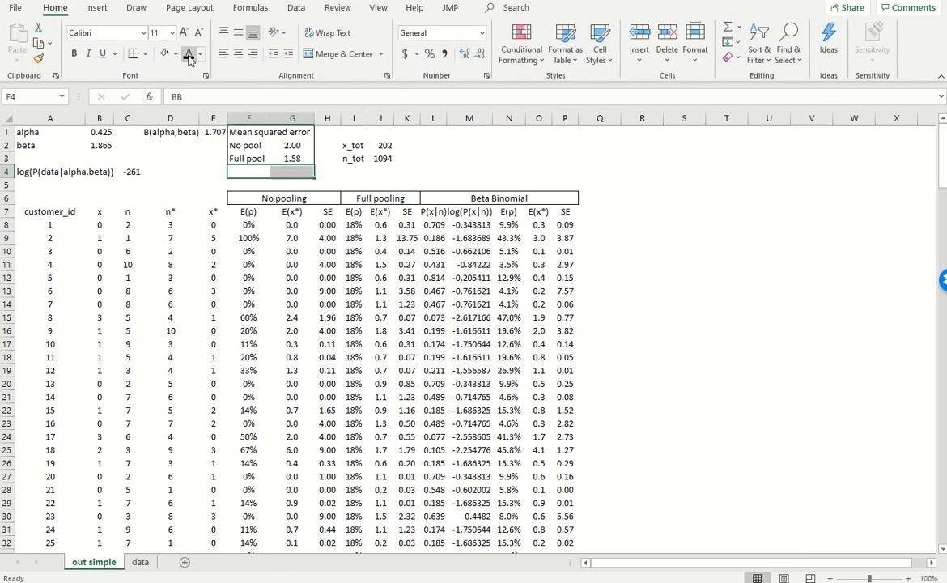
Calculate the beta-binomial mean squared error in G4 with the average of P8:P207 and compare it within the F1:G4 table.
left_click(285, 172)
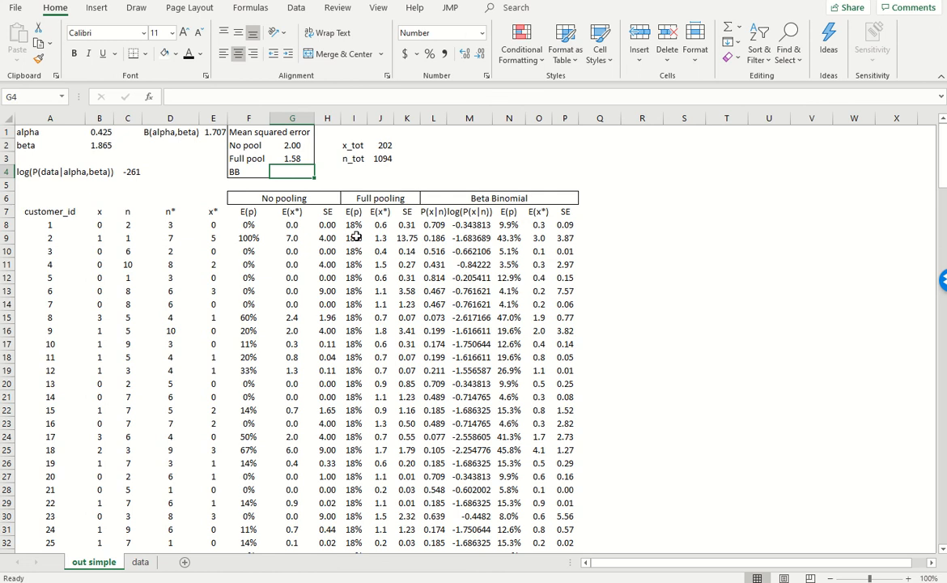
type("=average(")
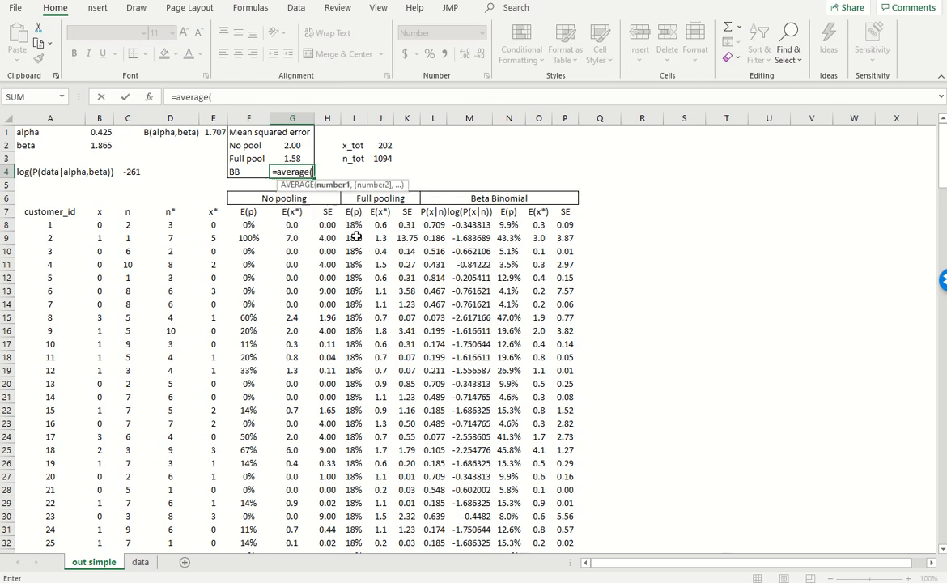
left_click(565, 225)
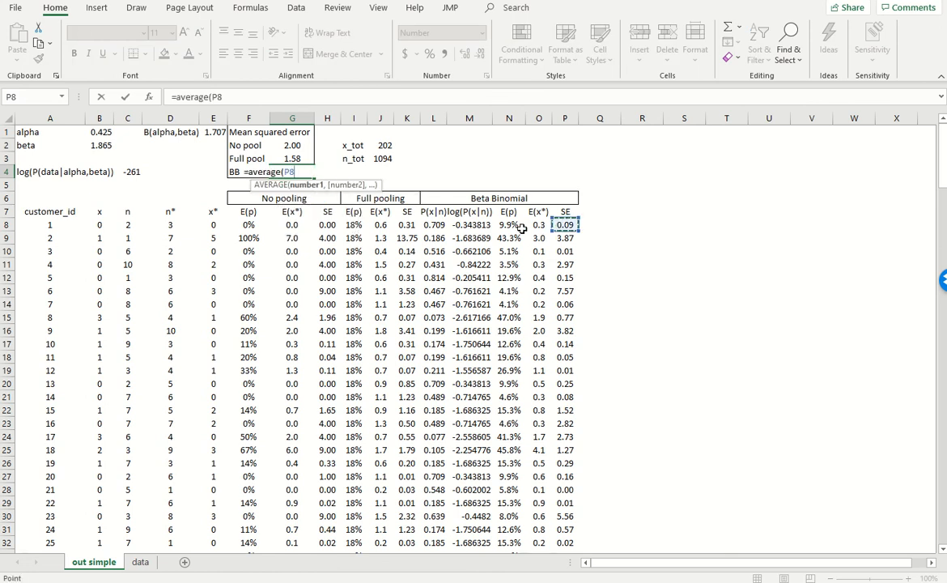
key("ctrl+shift+Down")
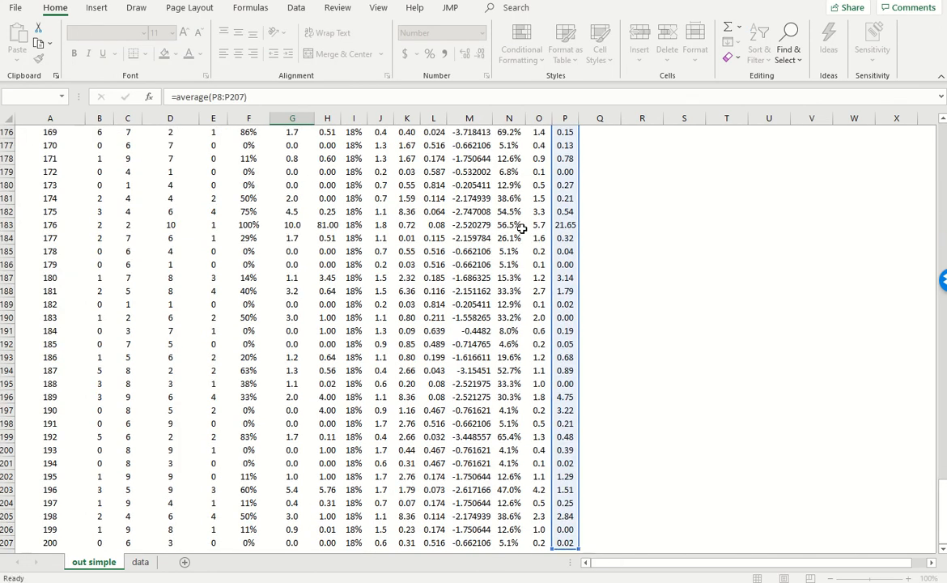
key("Return")
scroll(520, 230, "up", 2)
left_click_drag(304, 171, 243, 132)
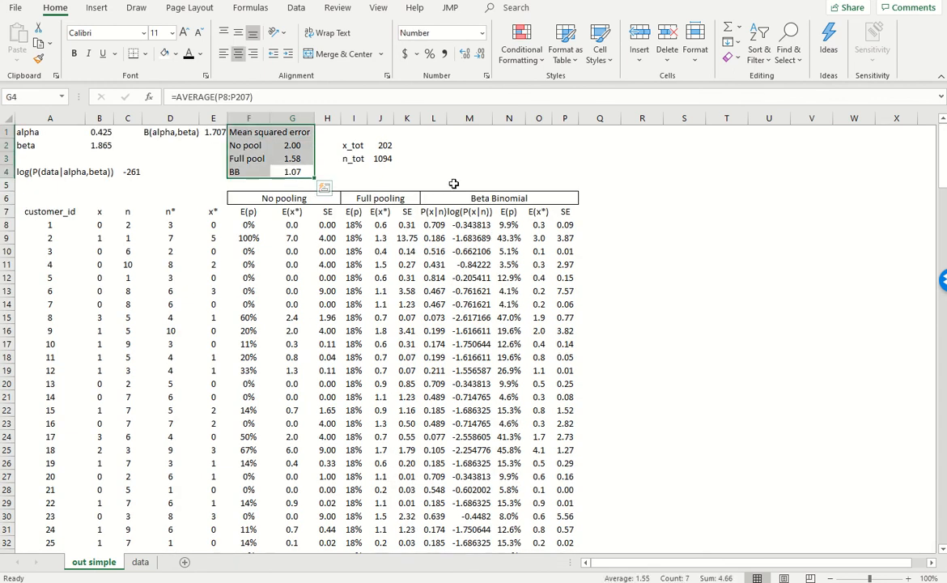
left_click(454, 183)
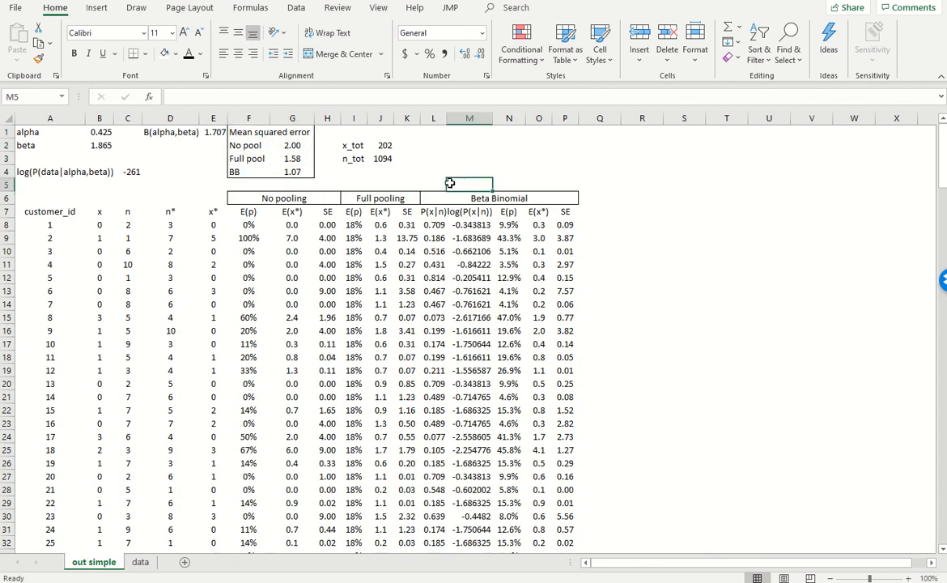